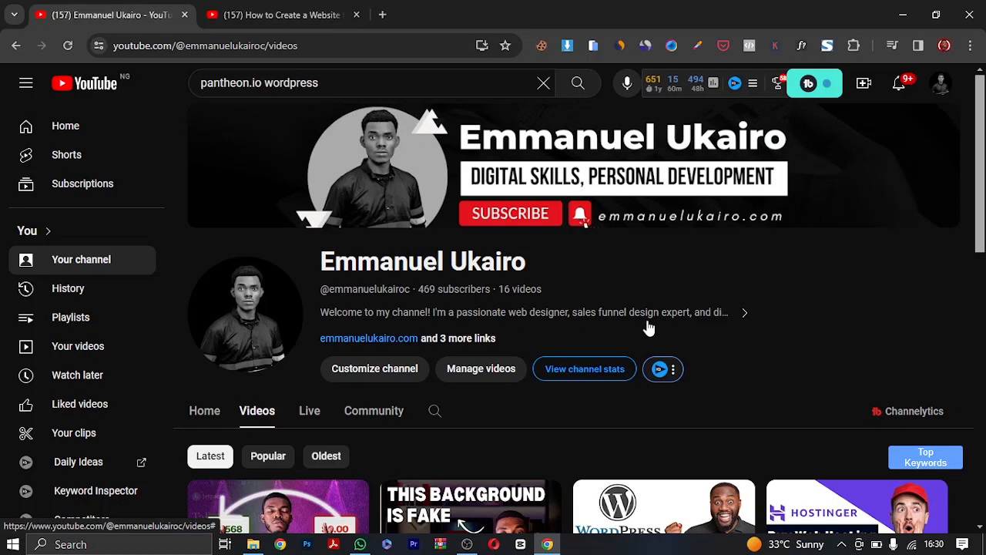
Step: Open the pantheon.io website and go to its free account registration page
{"action": "type", "text": "pa"}
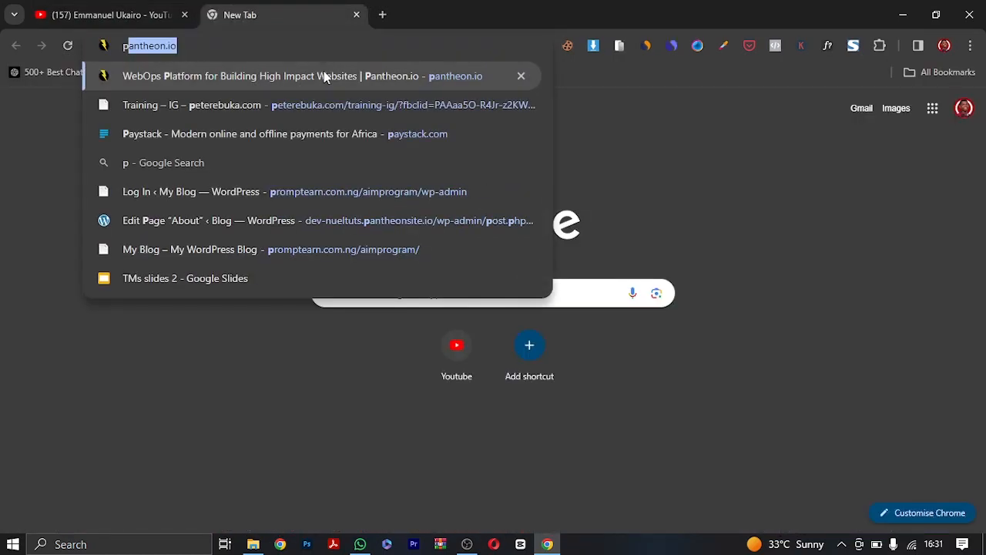
{"action": "key", "text": "Return"}
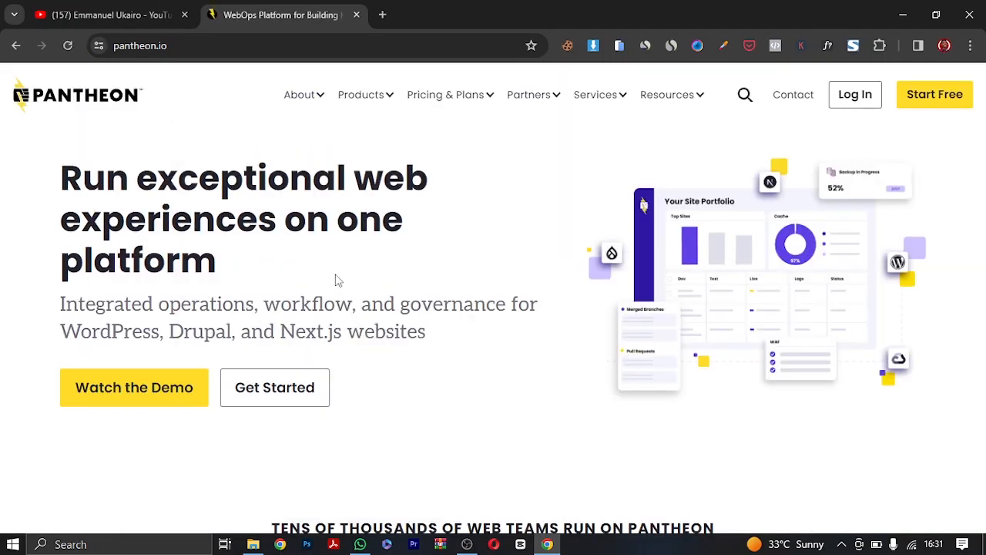
{"action": "scroll", "coordinate": [393, 320], "scroll_direction": "down", "scroll_amount": 5}
{"action": "scroll", "coordinate": [393, 320], "scroll_direction": "up", "scroll_amount": 5}
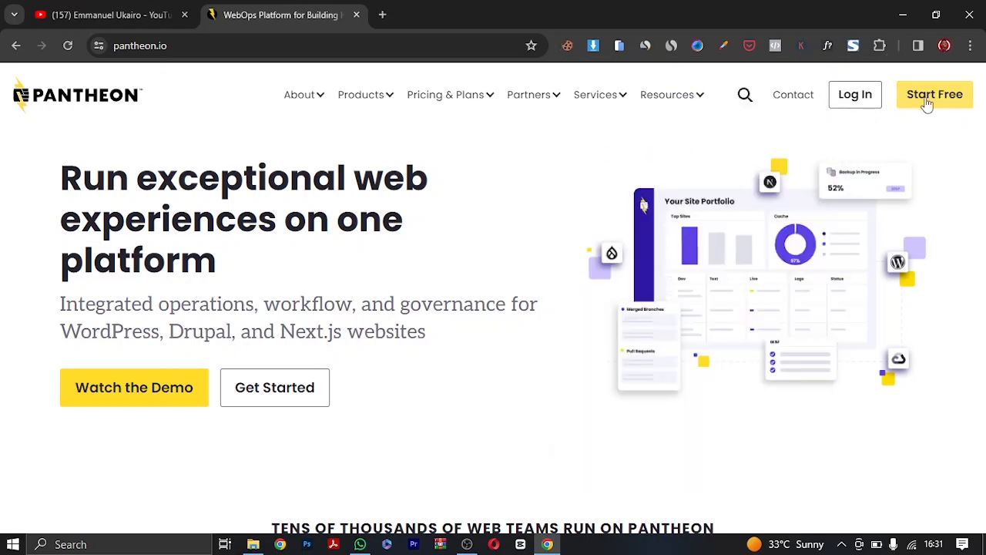
{"action": "left_click", "coordinate": [944, 105]}
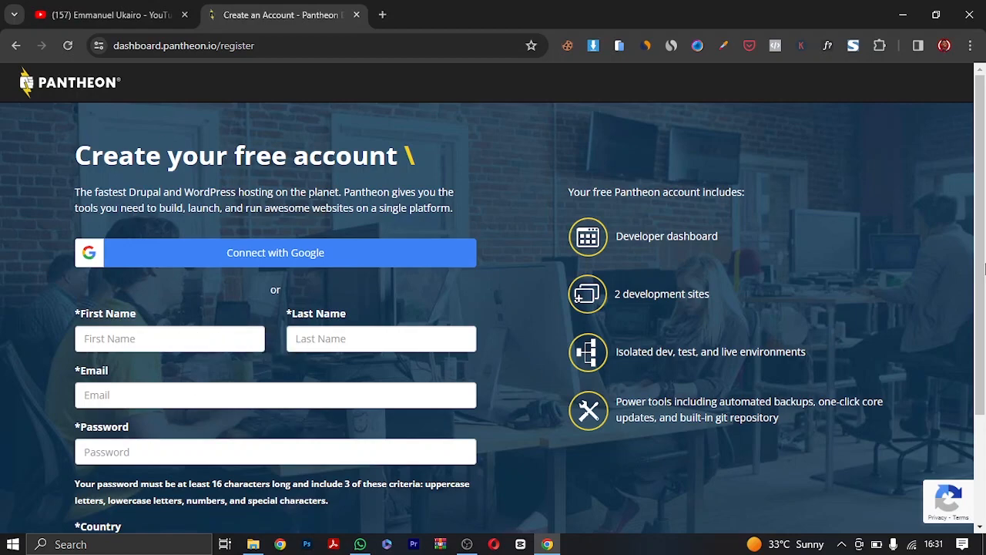
Step: Register for the free account by connecting with Google and approve the sign-in to auth0.com
{"action": "left_click_drag", "start_coordinate": [982, 262], "coordinate": [985, 353]}
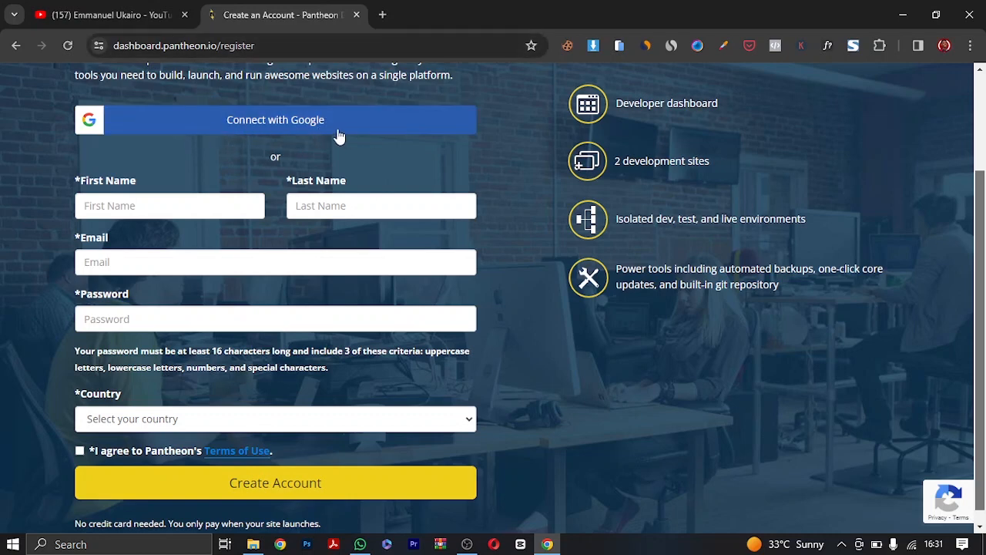
{"action": "left_click", "coordinate": [295, 127]}
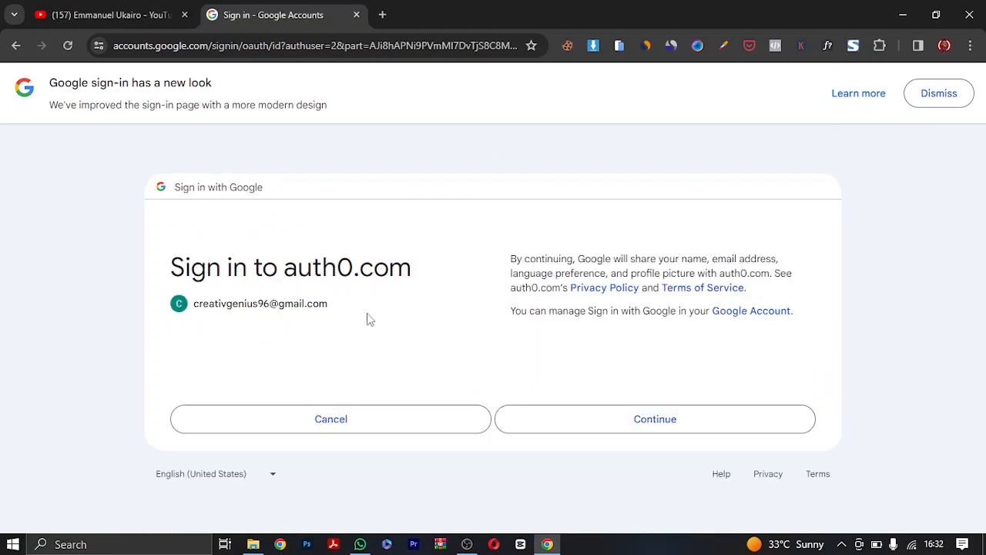
{"action": "left_click", "coordinate": [724, 428]}
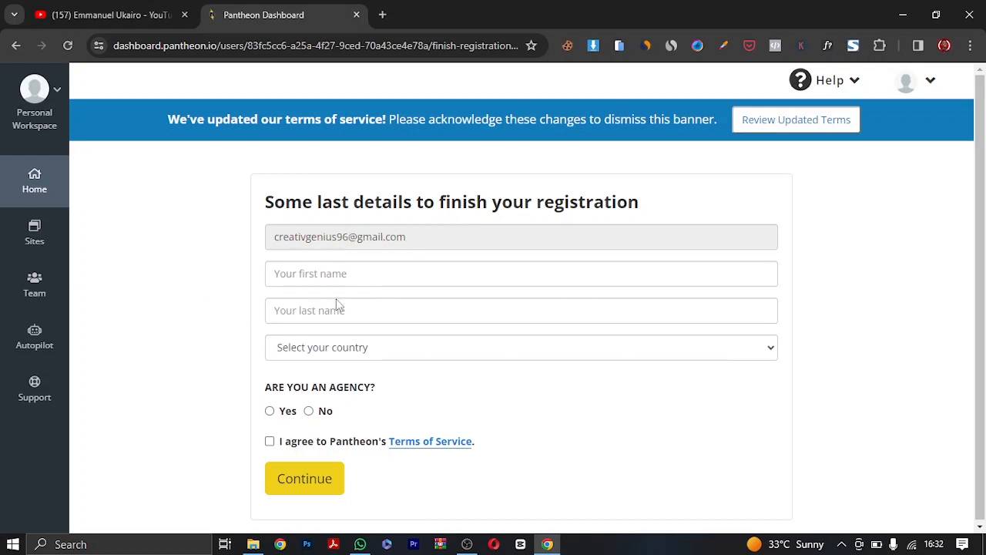
Step: Enter the account holder's first name and last name in the registration details
{"action": "left_click", "coordinate": [319, 275]}
{"action": "left_click", "coordinate": [356, 310]}
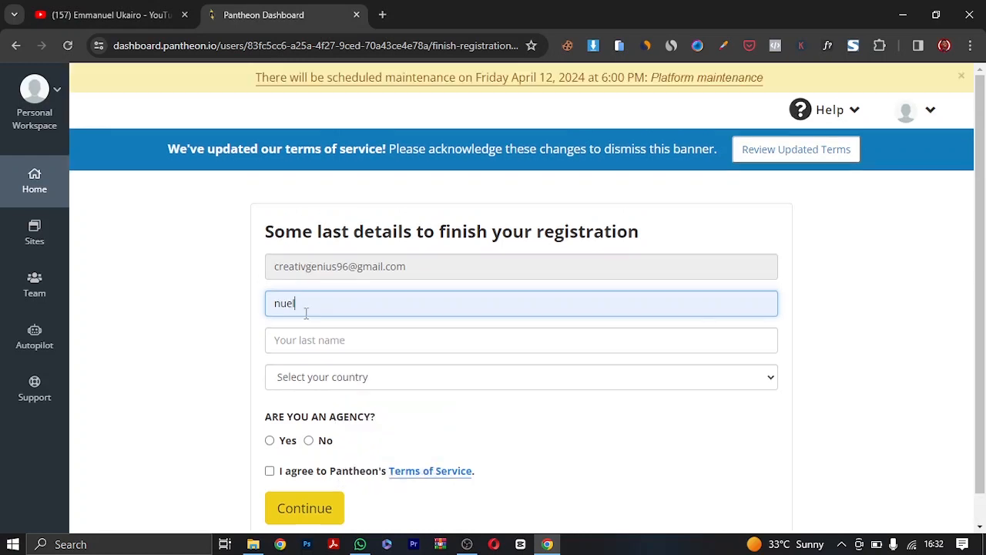
{"action": "left_click", "coordinate": [309, 340]}
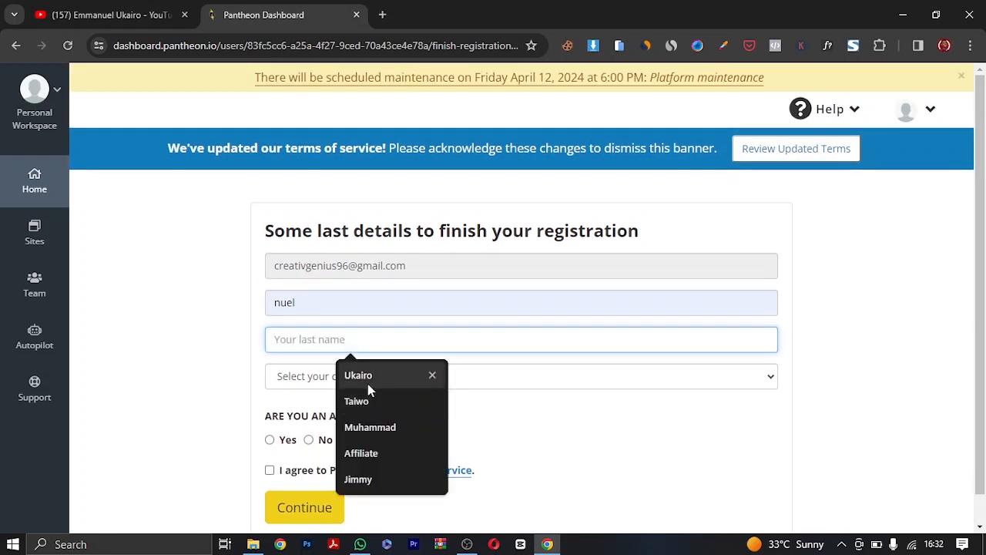
{"action": "left_click", "coordinate": [362, 377]}
Step: Set the country in the registration details to Nigeria
{"action": "left_click", "coordinate": [321, 382]}
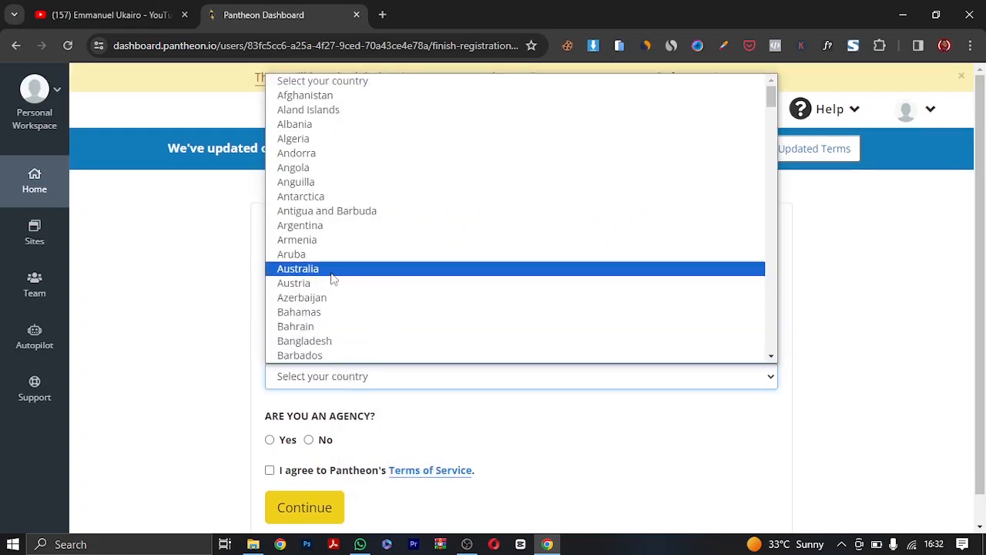
{"action": "scroll", "coordinate": [334, 293], "scroll_direction": "down", "scroll_amount": 20}
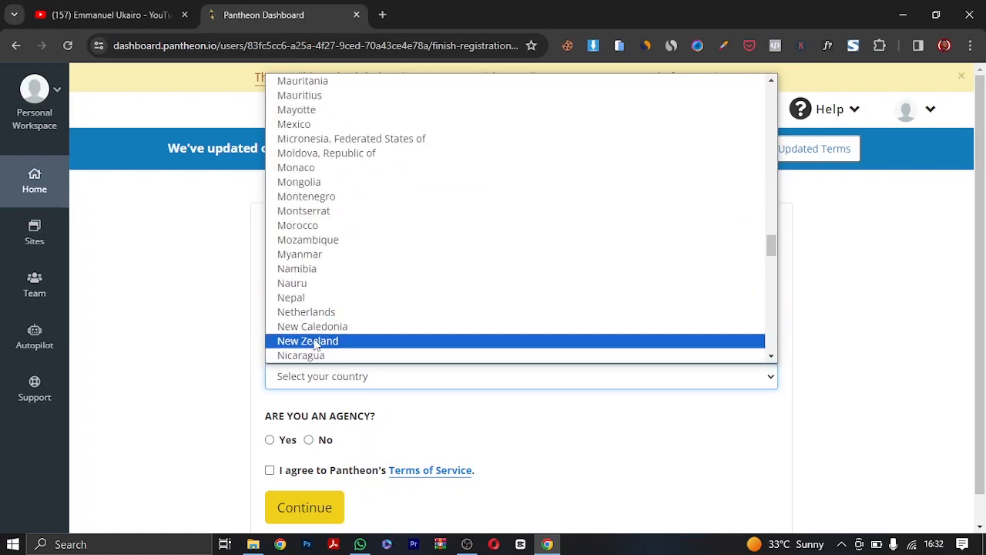
{"action": "scroll", "coordinate": [315, 345], "scroll_direction": "down", "scroll_amount": 7}
{"action": "scroll", "coordinate": [333, 344], "scroll_direction": "up", "scroll_amount": 7}
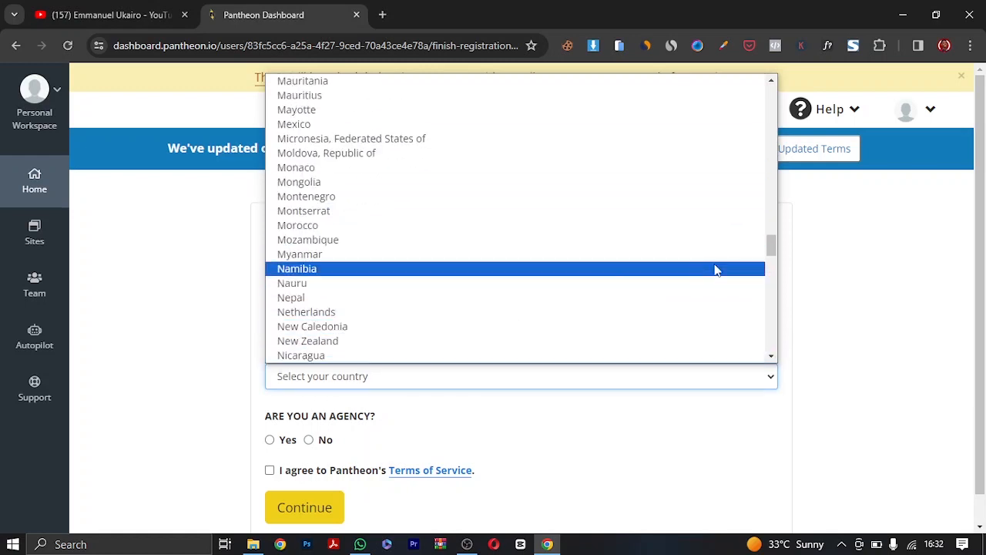
{"action": "scroll", "coordinate": [431, 353], "scroll_direction": "down", "scroll_amount": 3}
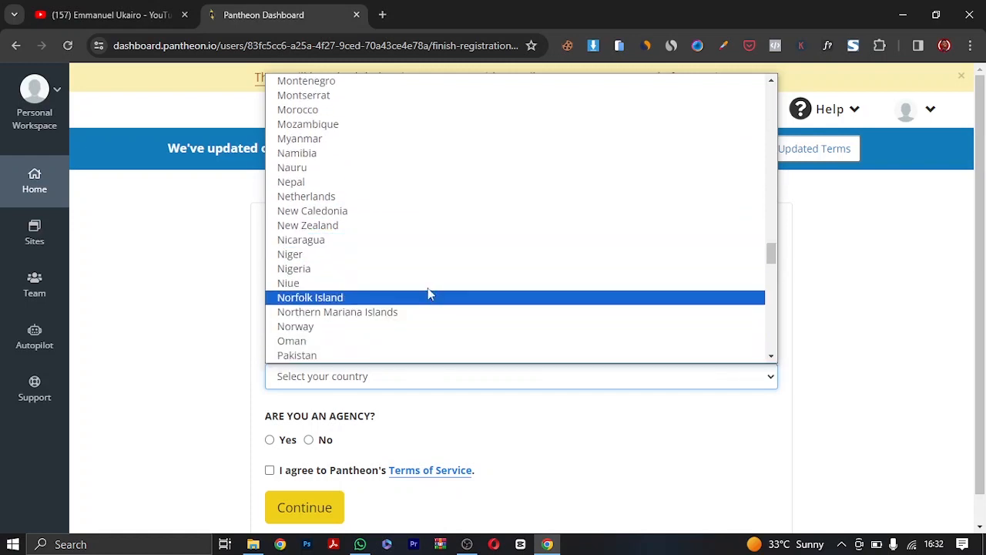
{"action": "left_click", "coordinate": [342, 269]}
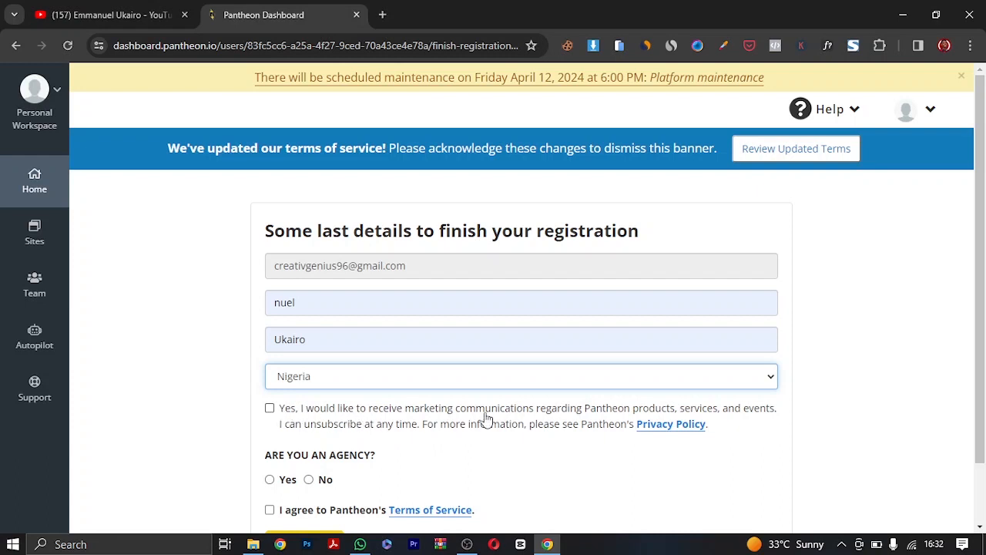
Step: Answer No to the agency question, agree to the Terms of Service and submit the registration
{"action": "left_click_drag", "start_coordinate": [980, 339], "coordinate": [983, 450]}
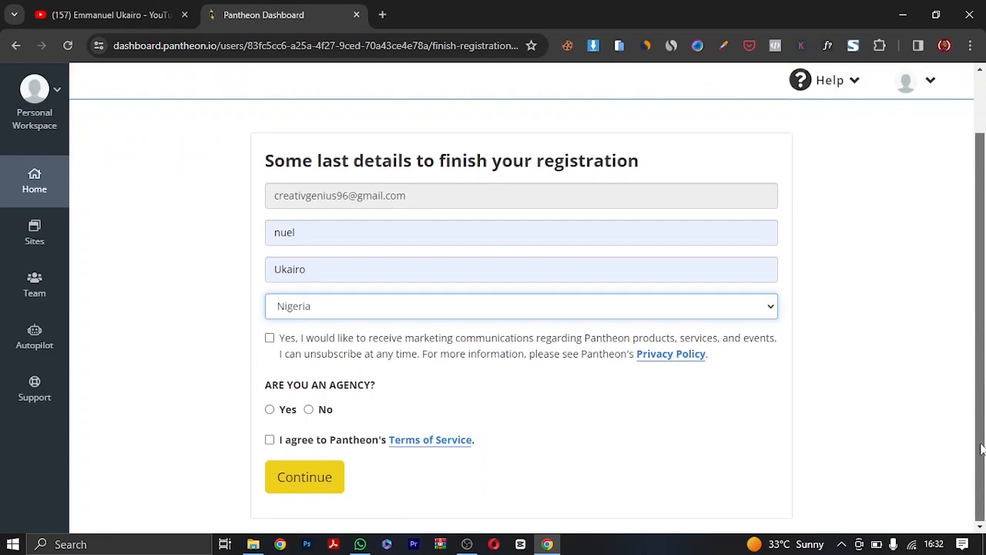
{"action": "left_click", "coordinate": [316, 413]}
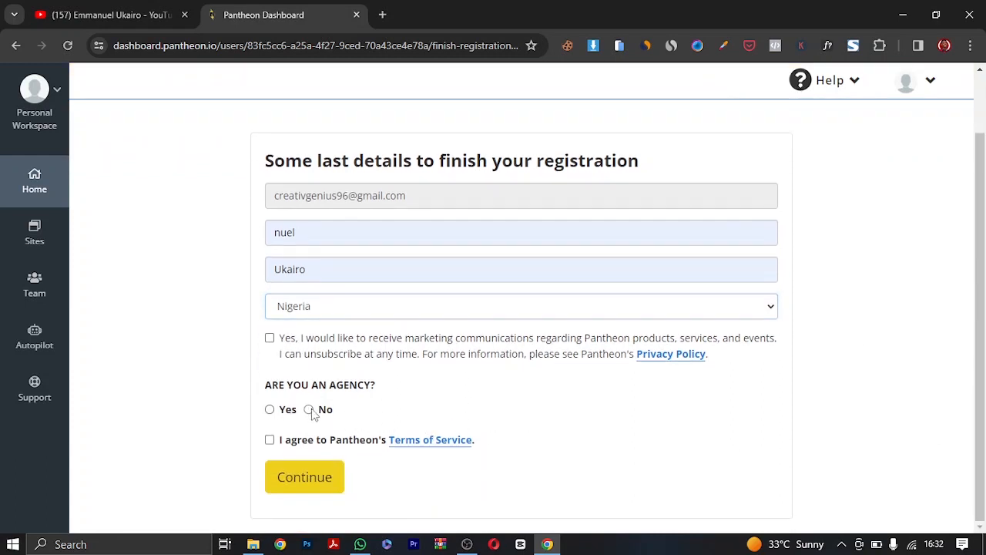
{"action": "left_click", "coordinate": [321, 484]}
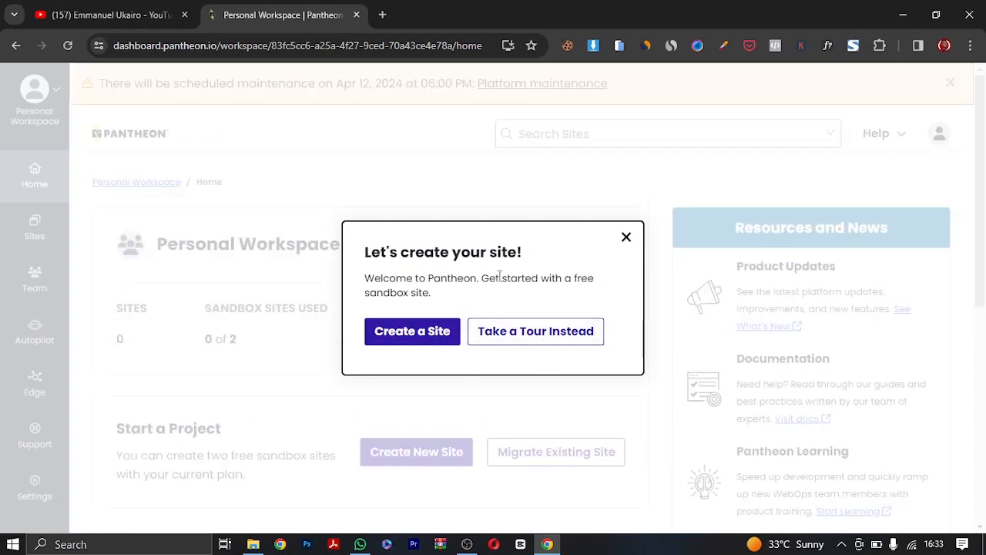
Step: Dismiss the welcome dialog and start creating a new site of the WordPress kind in the personal workspace
{"action": "left_click", "coordinate": [626, 238]}
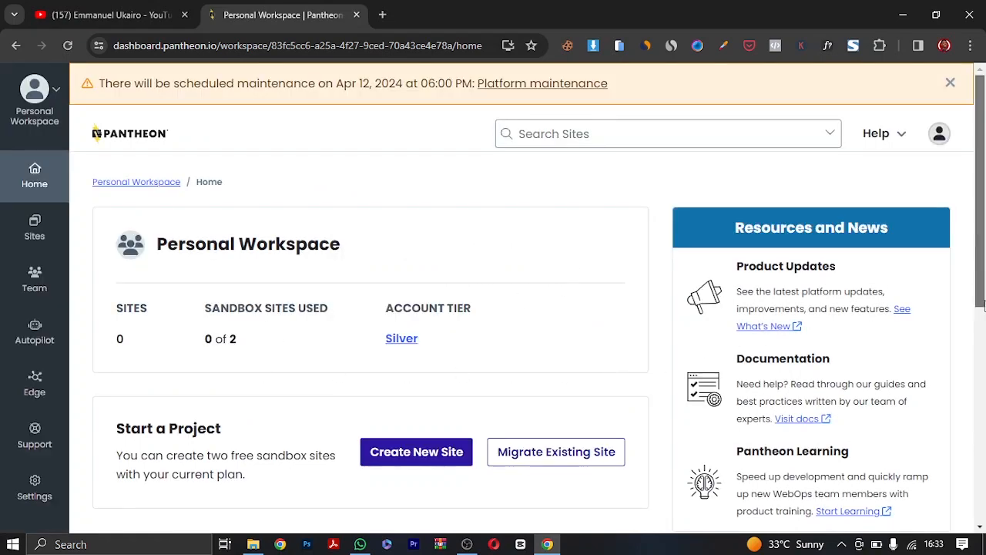
{"action": "scroll", "coordinate": [981, 301], "scroll_direction": "down", "scroll_amount": 1}
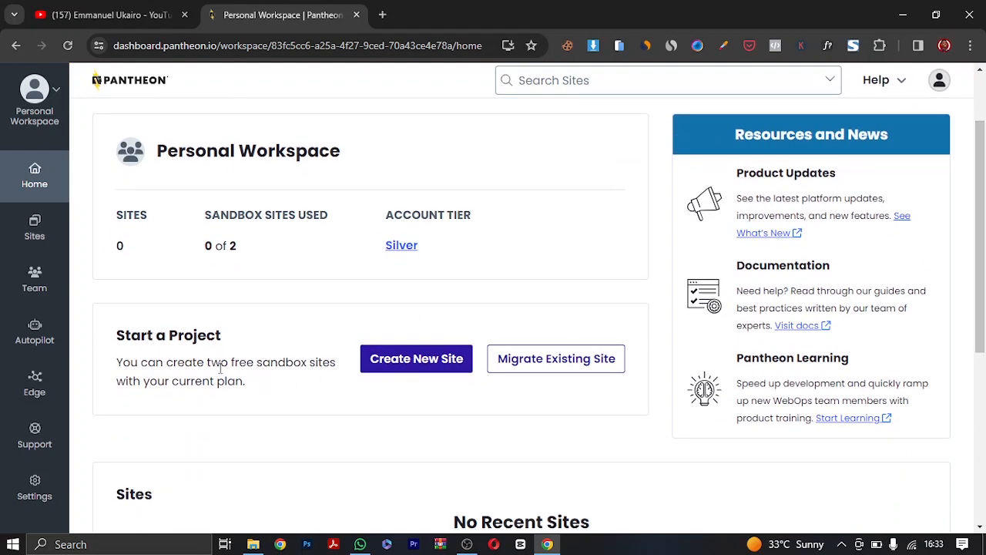
{"action": "left_click", "coordinate": [414, 366]}
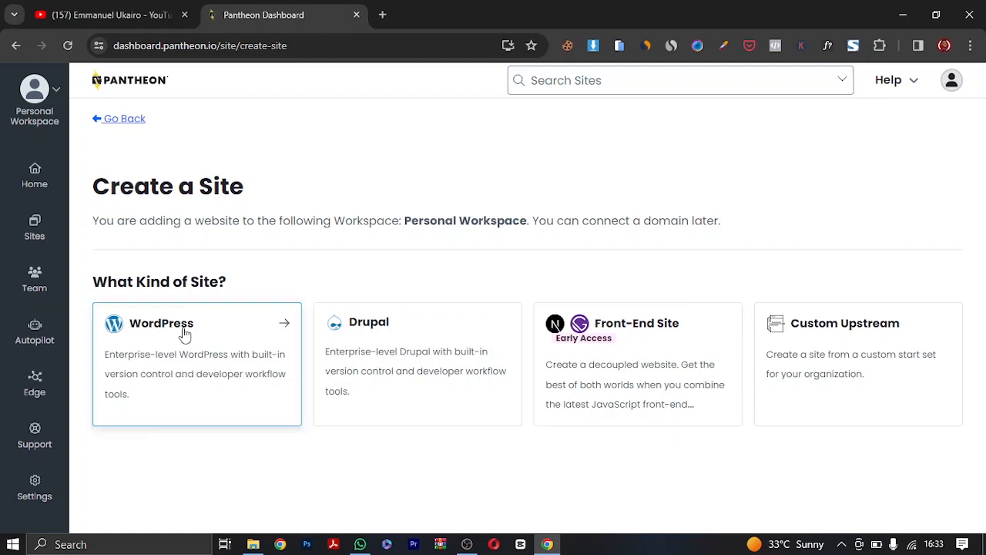
{"action": "left_click", "coordinate": [329, 406]}
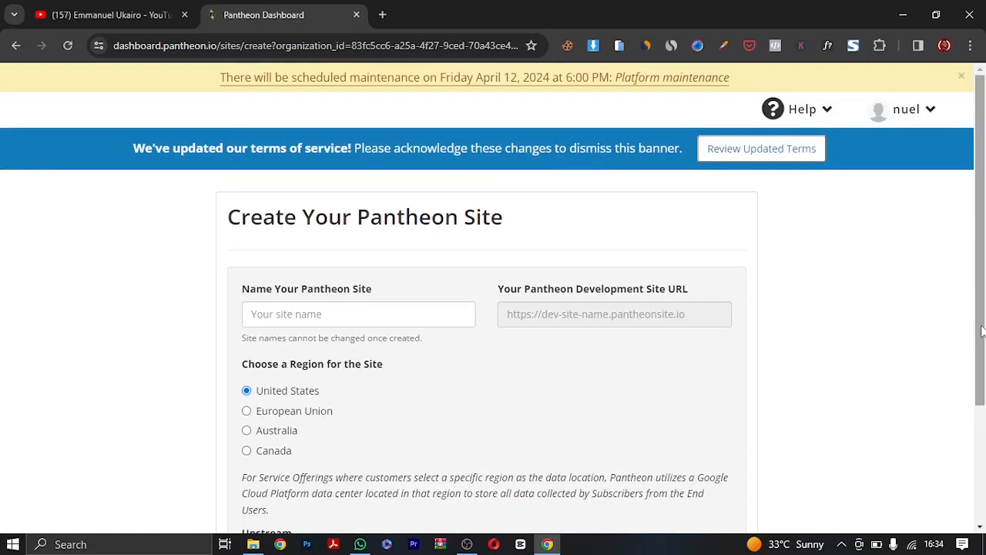
Step: Try to create the WordPress site with the name testfree in the United States region
{"action": "left_click_drag", "start_coordinate": [983, 330], "coordinate": [983, 372]}
{"action": "left_click", "coordinate": [291, 255]}
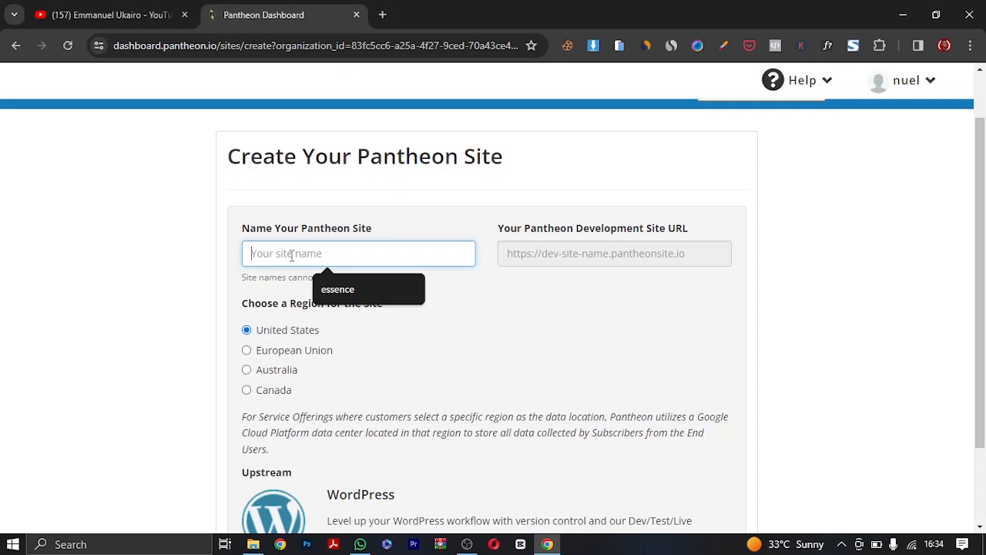
{"action": "type", "text": "tes"}
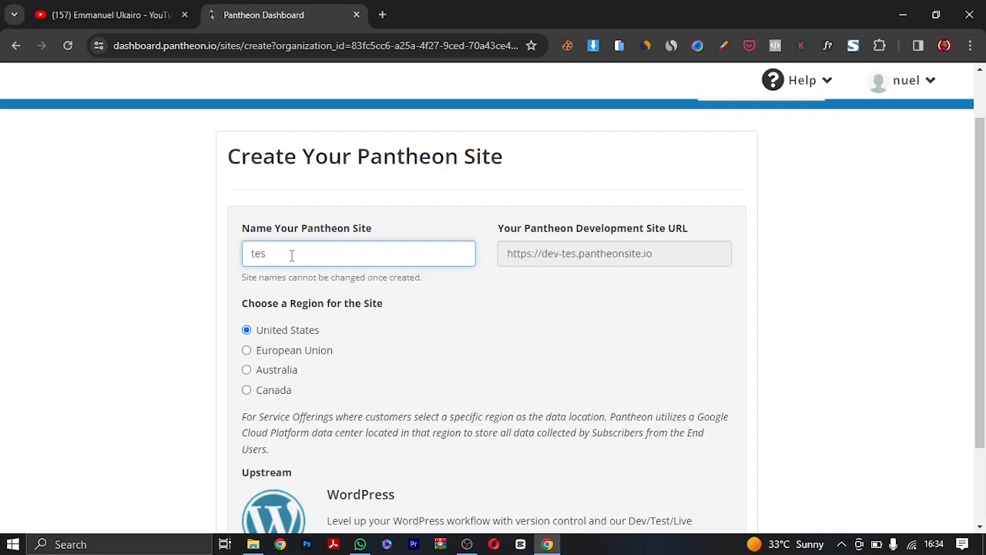
{"action": "type", "text": "tfree"}
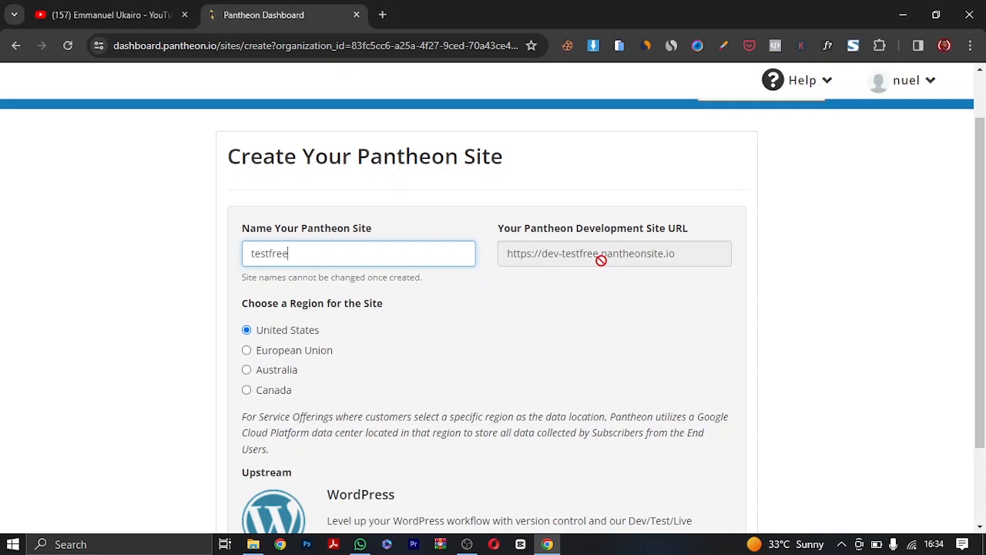
{"action": "scroll", "coordinate": [595, 257], "scroll_direction": "down", "scroll_amount": 1}
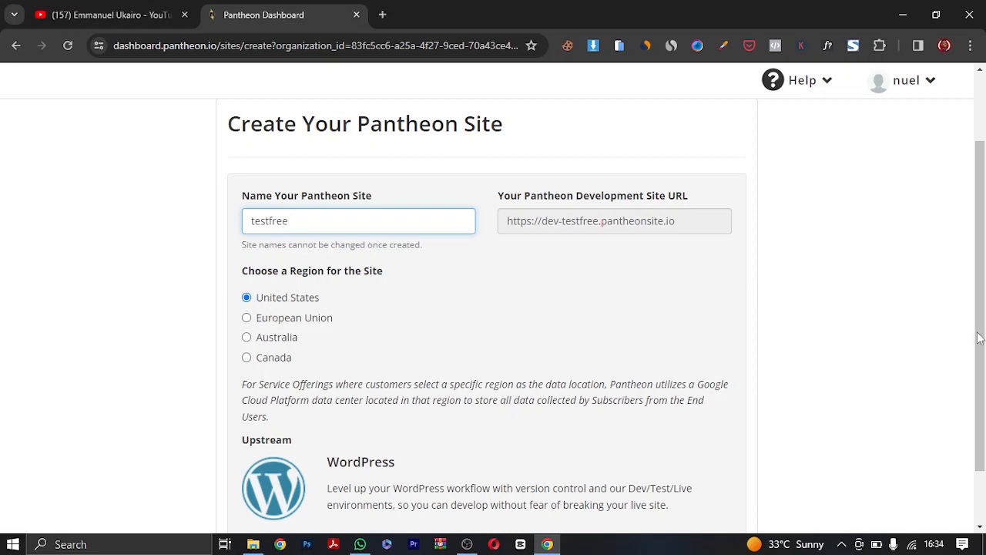
{"action": "scroll", "coordinate": [984, 374], "scroll_direction": "down", "scroll_amount": 2}
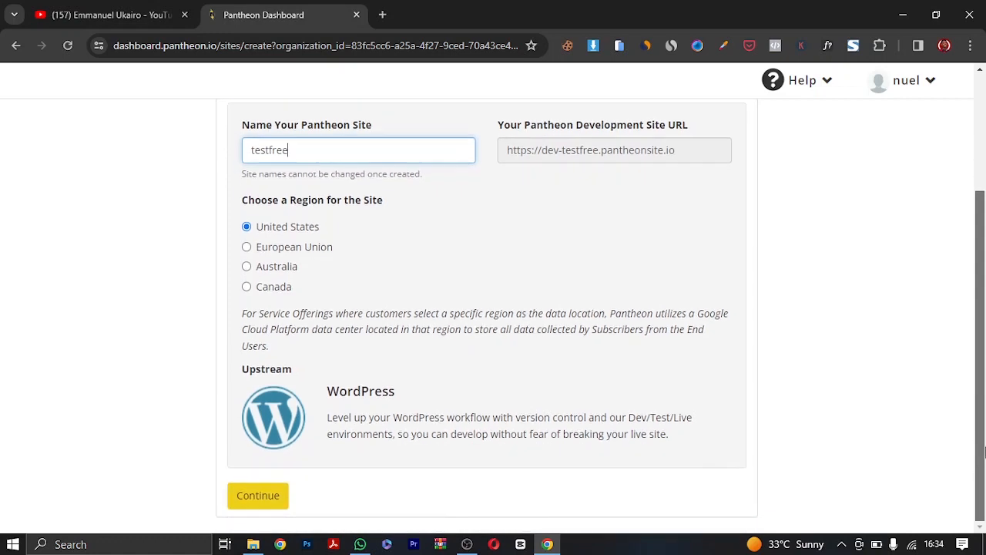
{"action": "left_click", "coordinate": [277, 497]}
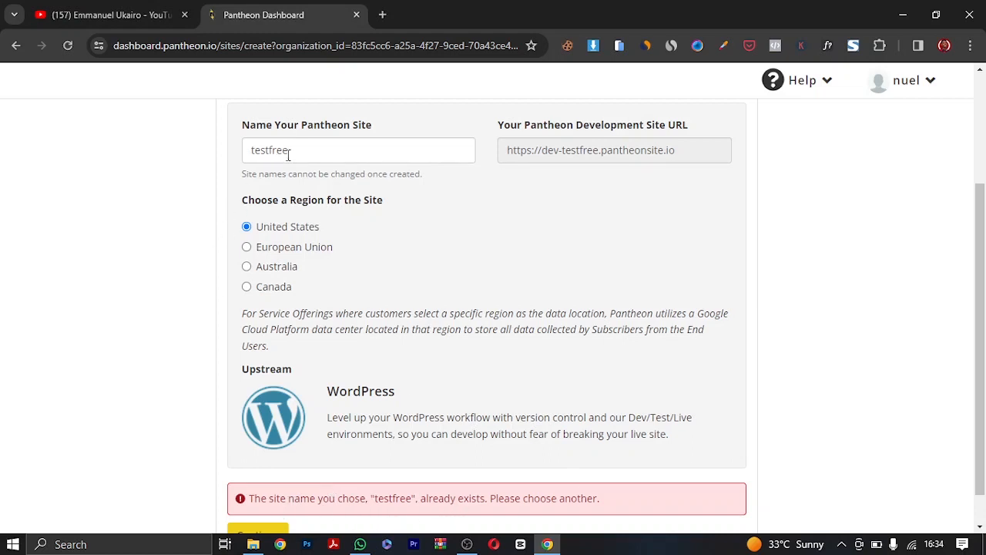
Step: Change the site name to testfreex and submit the form to deploy WordPress
{"action": "left_click_drag", "start_coordinate": [296, 150], "coordinate": [269, 154]}
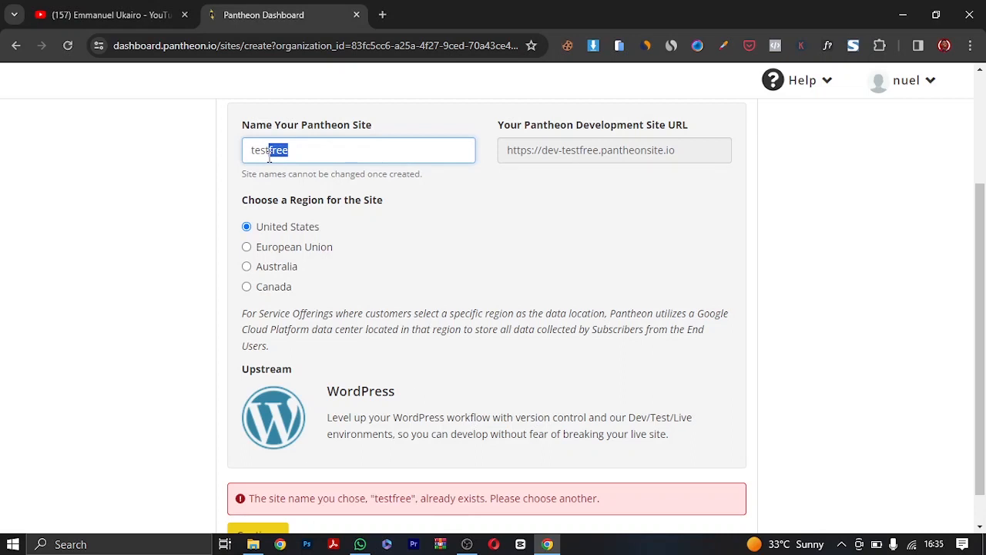
{"action": "type", "text": "eex"}
{"action": "left_click", "coordinate": [276, 527]}
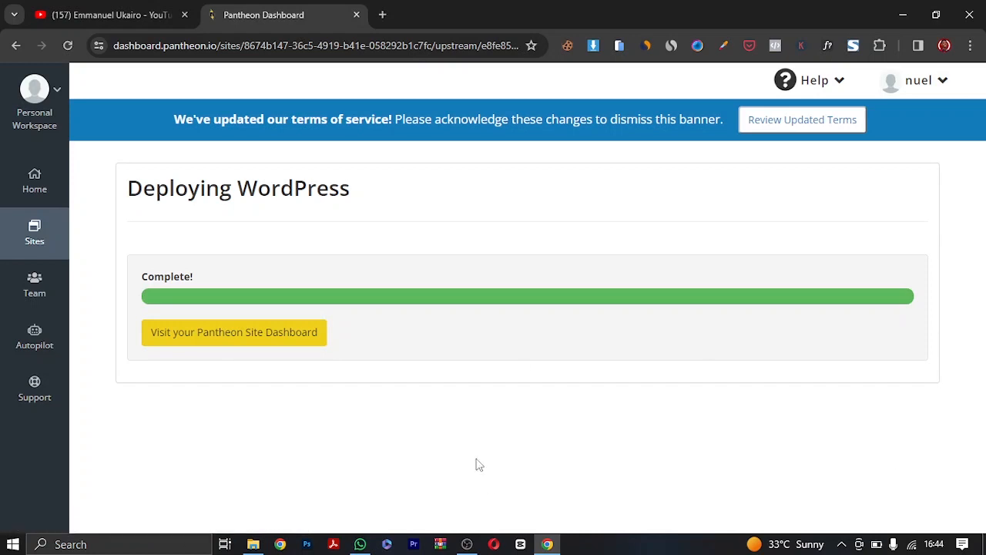
Step: Open the dashboard of the newly deployed site and dismiss the quick tour offer
{"action": "left_click", "coordinate": [217, 347]}
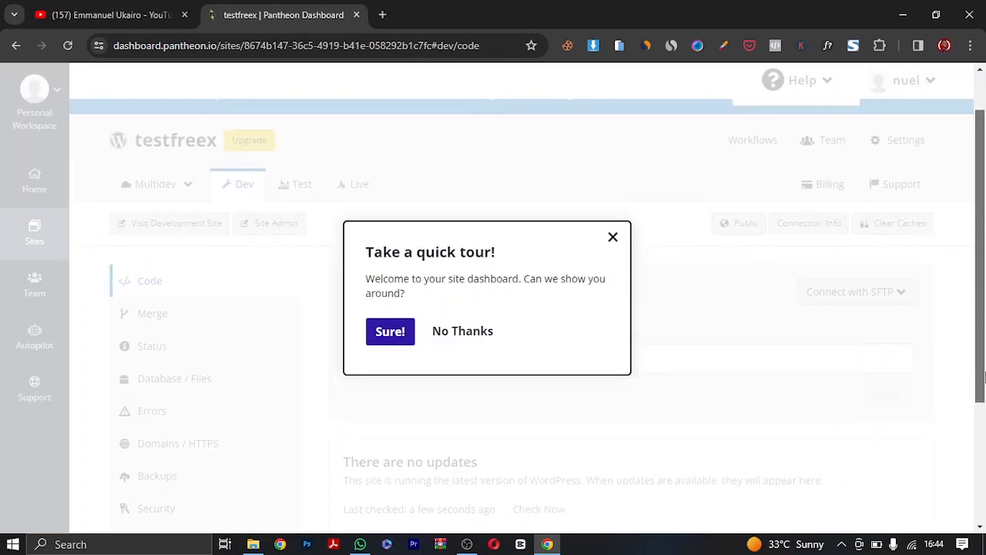
{"action": "left_click", "coordinate": [613, 237]}
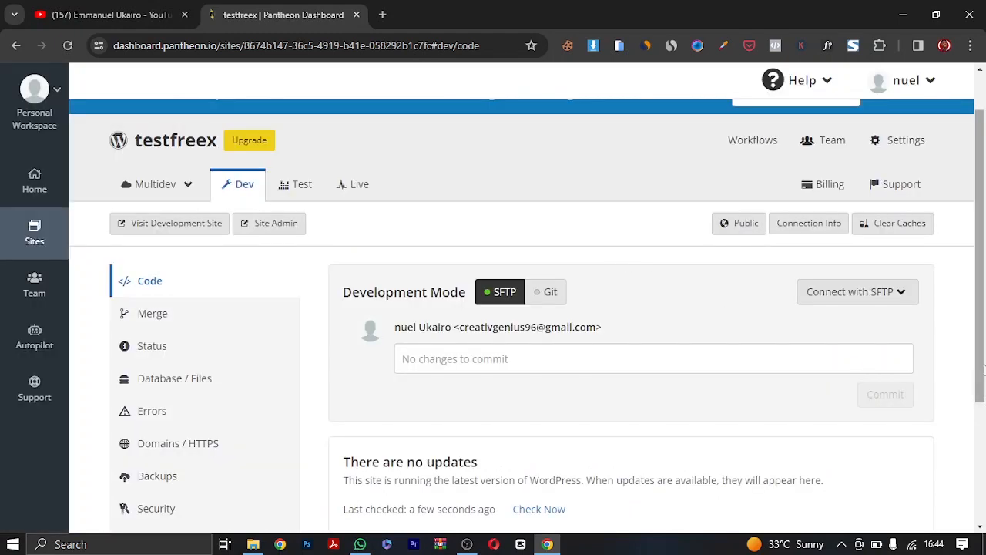
{"action": "left_click_drag", "start_coordinate": [982, 362], "coordinate": [983, 400]}
{"action": "scroll", "coordinate": [982, 401], "scroll_direction": "up", "scroll_amount": 1}
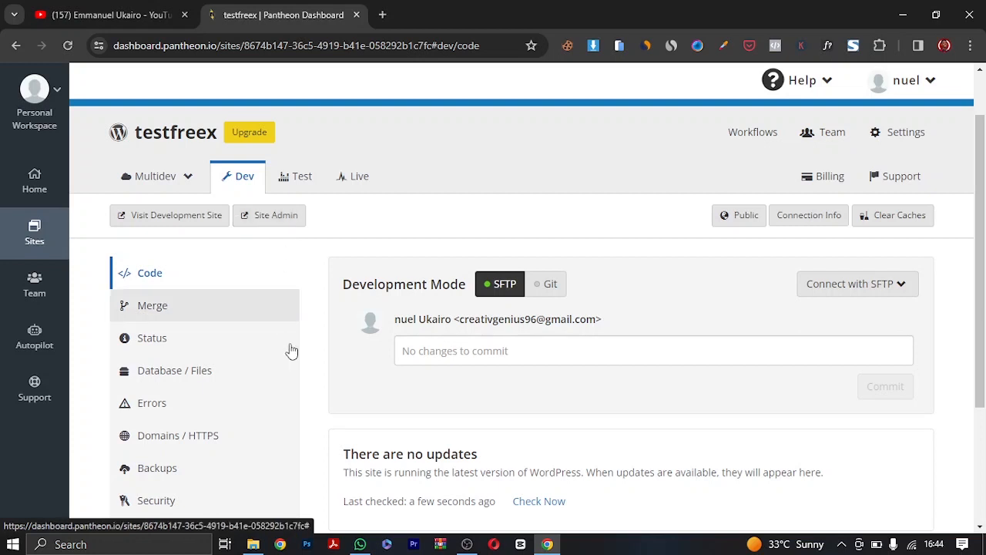
Step: Open the development site's admin and start the WordPress installation in English (United States)
{"action": "left_click", "coordinate": [293, 234]}
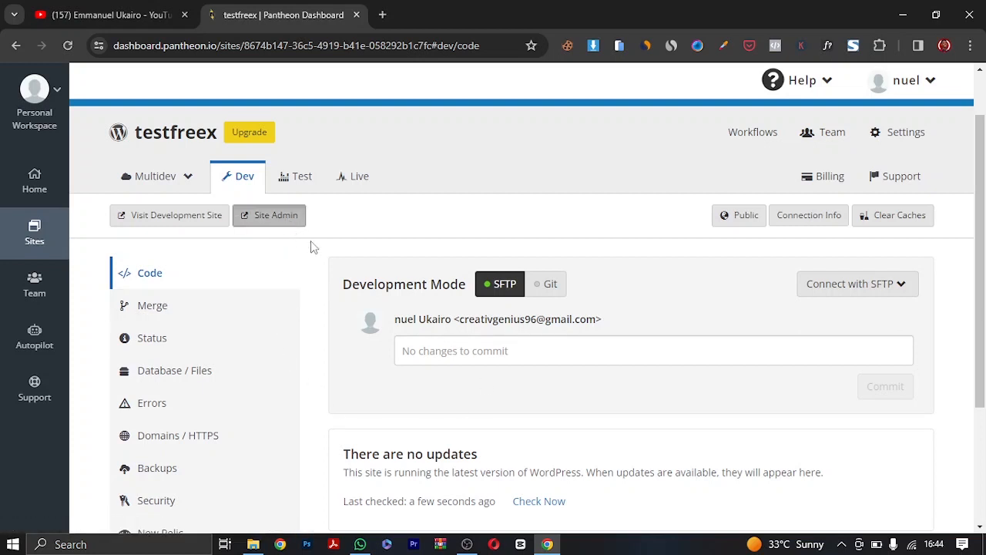
{"action": "left_click", "coordinate": [324, 8]}
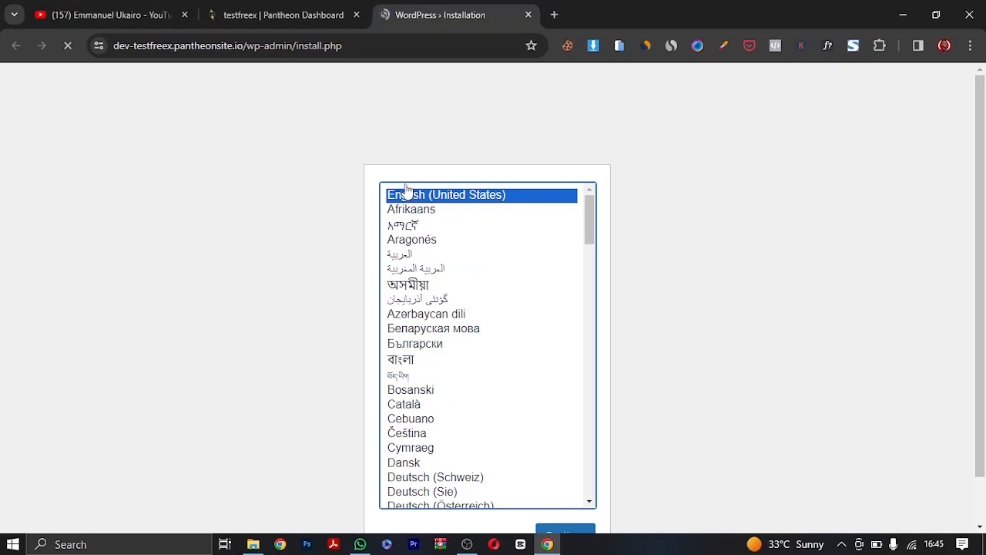
{"action": "scroll", "coordinate": [617, 362], "scroll_direction": "down", "scroll_amount": 1}
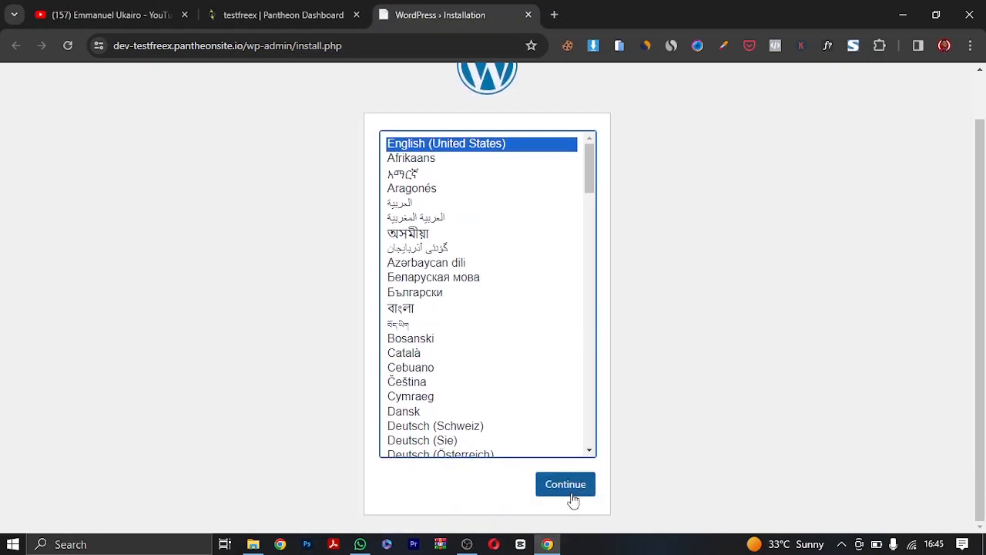
{"action": "left_click", "coordinate": [572, 487]}
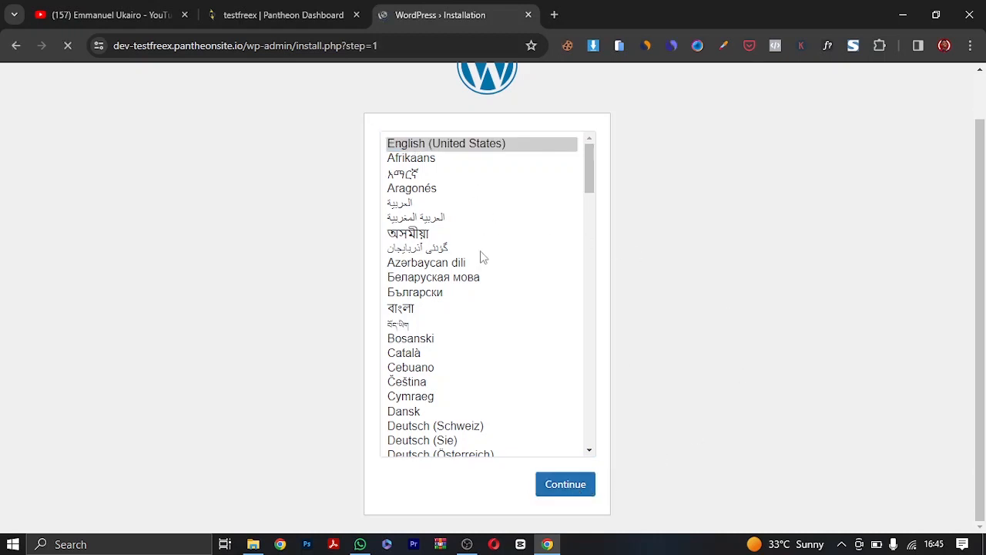
Step: Enter Blog as the site title and Admin as the username in the WordPress installation form
{"action": "left_click_drag", "start_coordinate": [980, 362], "coordinate": [979, 436]}
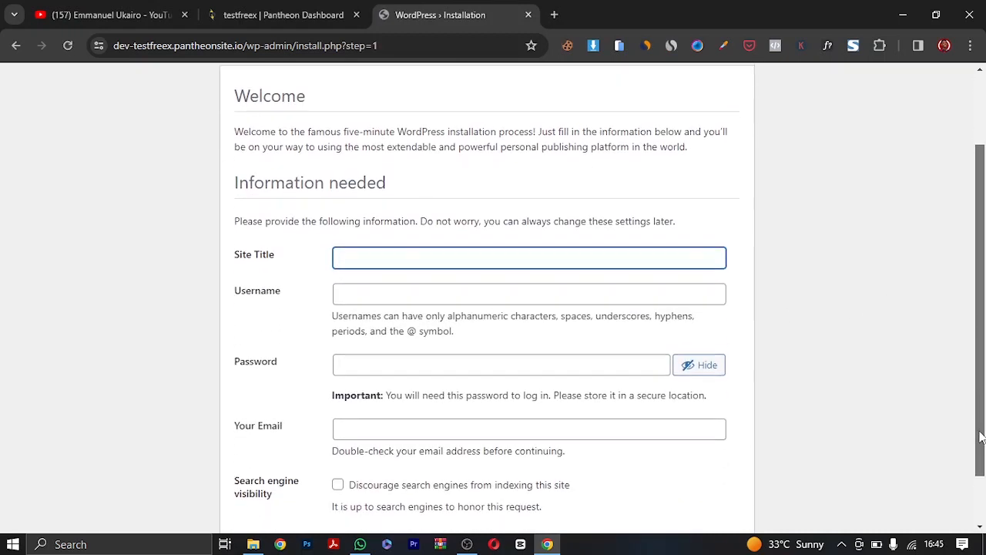
{"action": "left_click", "coordinate": [359, 258]}
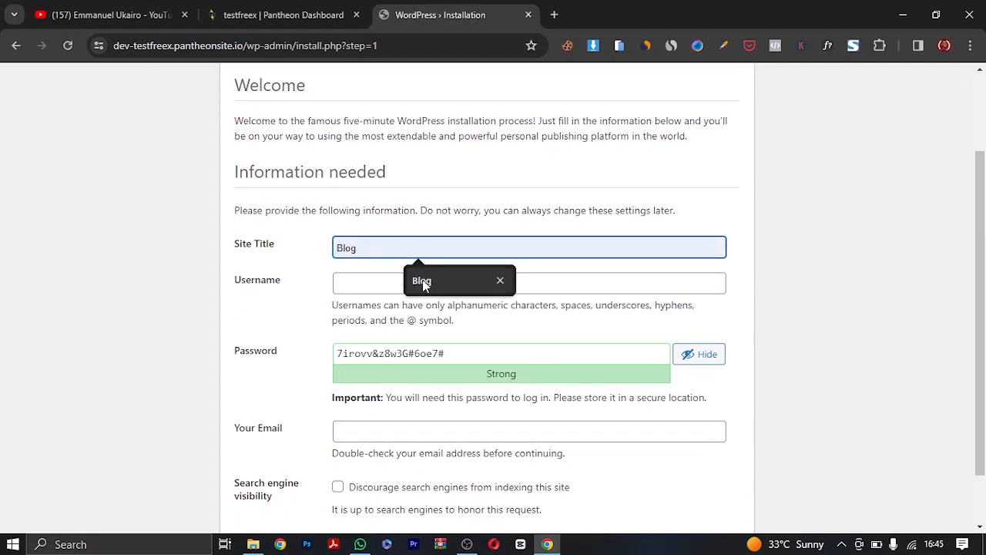
{"action": "left_click", "coordinate": [420, 281]}
{"action": "left_click", "coordinate": [355, 282]}
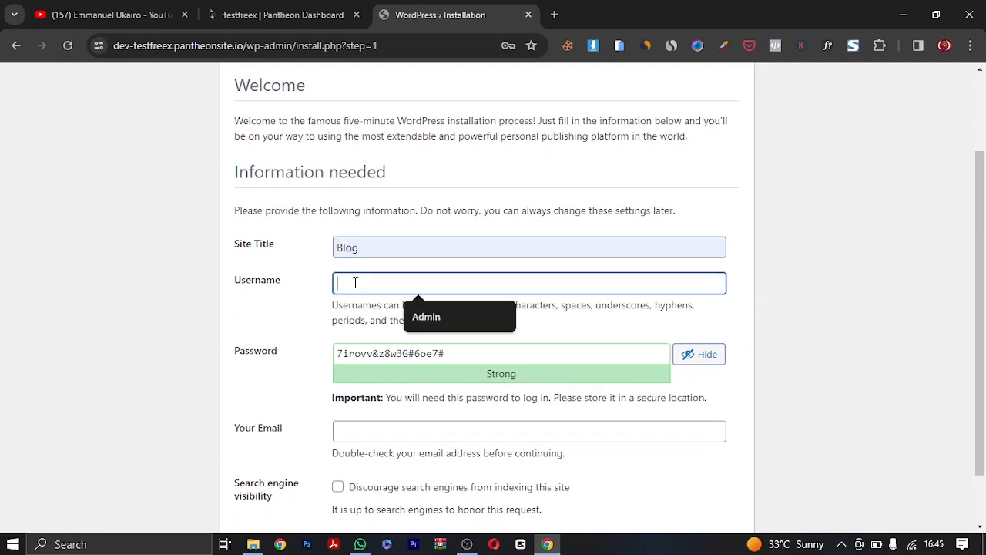
{"action": "left_click", "coordinate": [426, 318]}
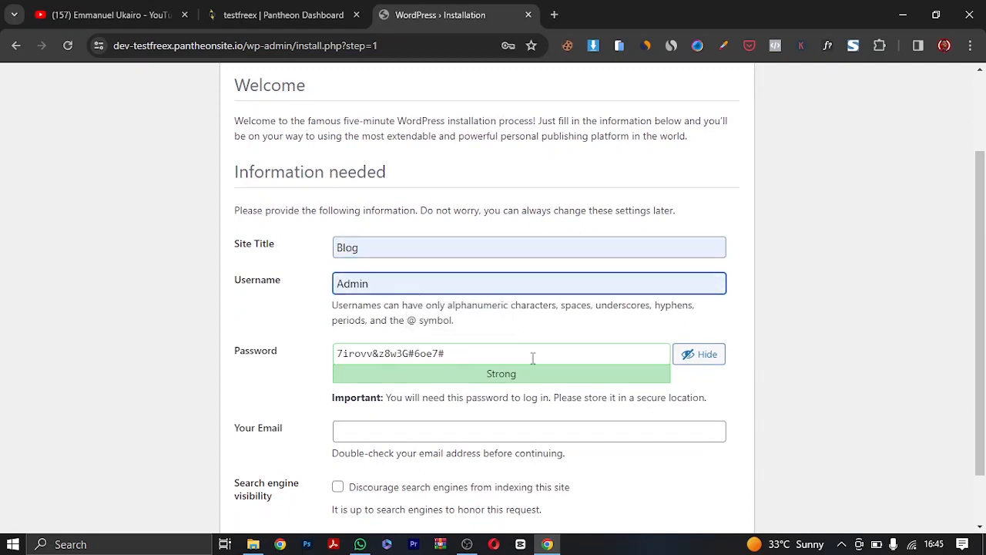
Step: Hide the password and replace the generated one with a custom account password
{"action": "left_click_drag", "start_coordinate": [468, 354], "coordinate": [292, 361]}
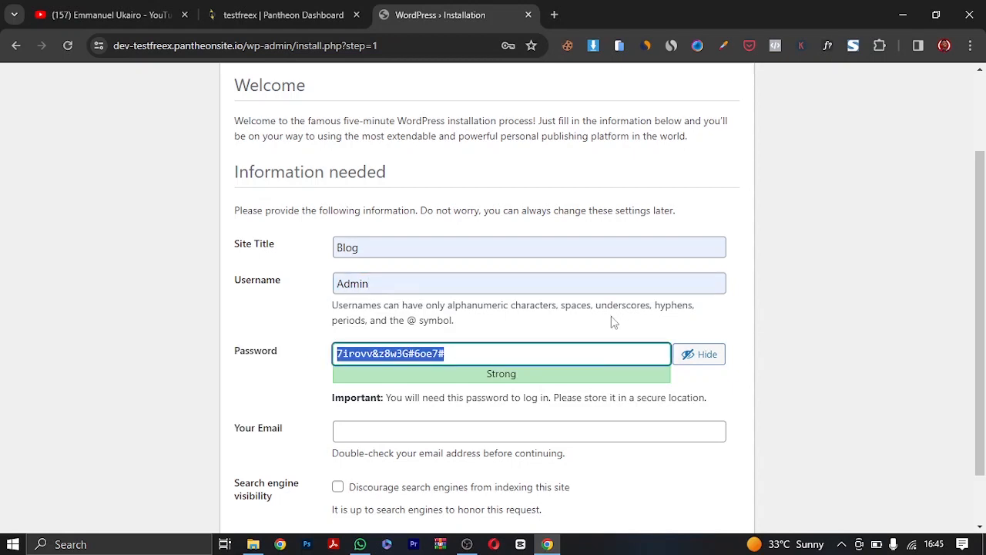
{"action": "left_click", "coordinate": [699, 354]}
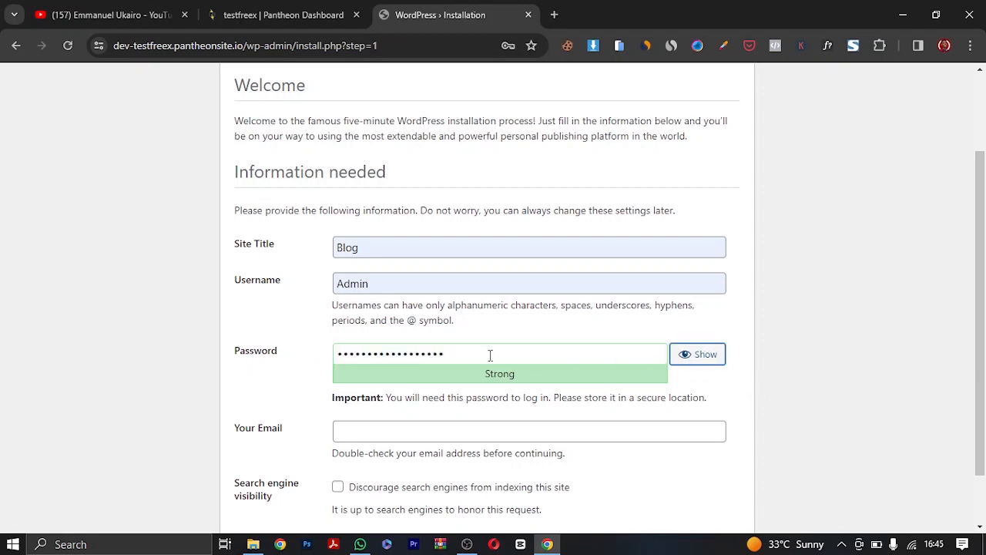
{"action": "left_click_drag", "start_coordinate": [489, 354], "coordinate": [305, 362]}
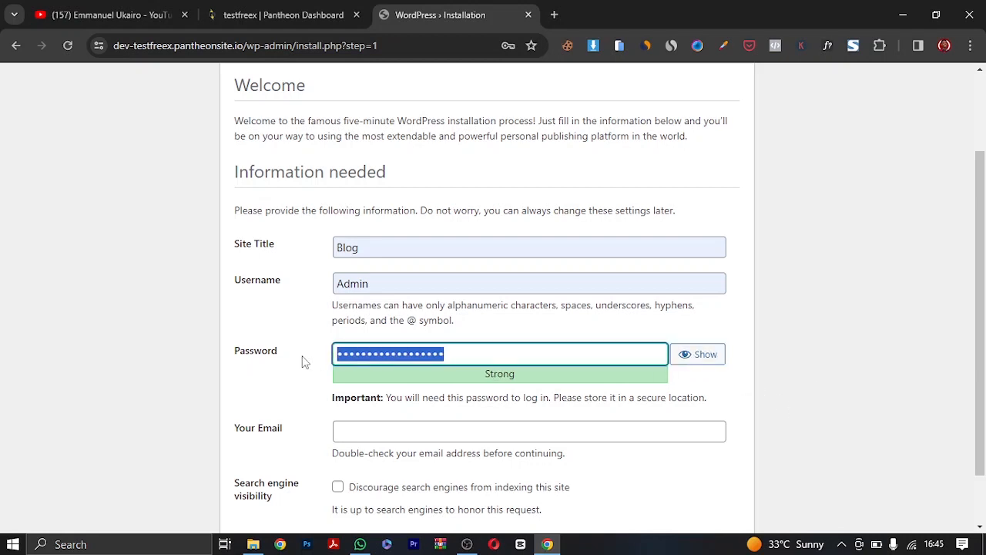
{"action": "type", "text": "•"}
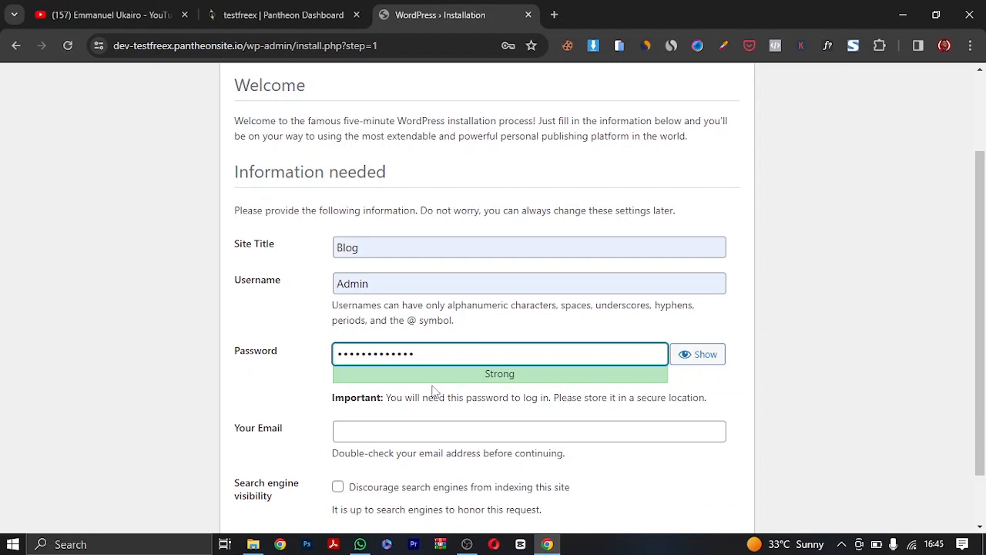
Step: Fill in the administrator's email address in the installation form
{"action": "left_click", "coordinate": [351, 440]}
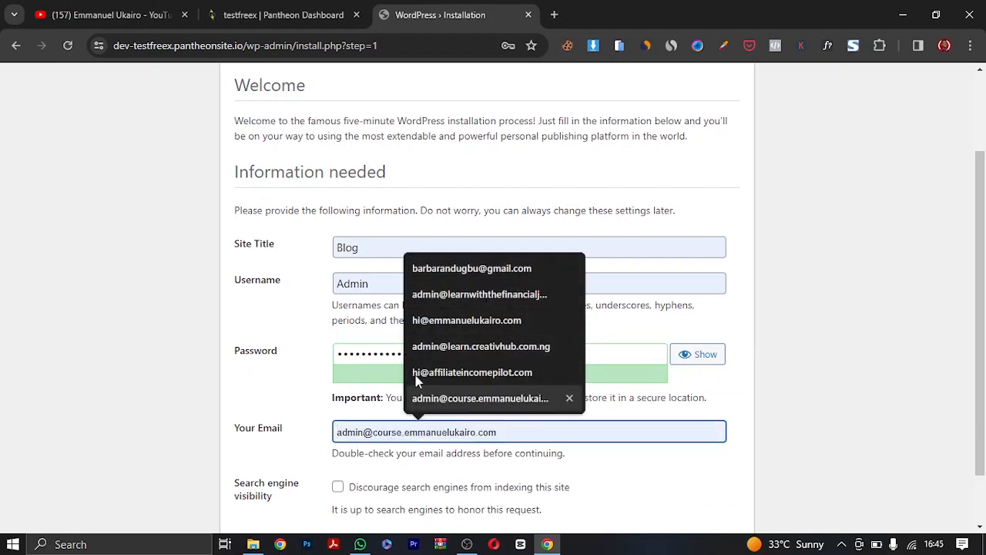
{"action": "left_click", "coordinate": [294, 398]}
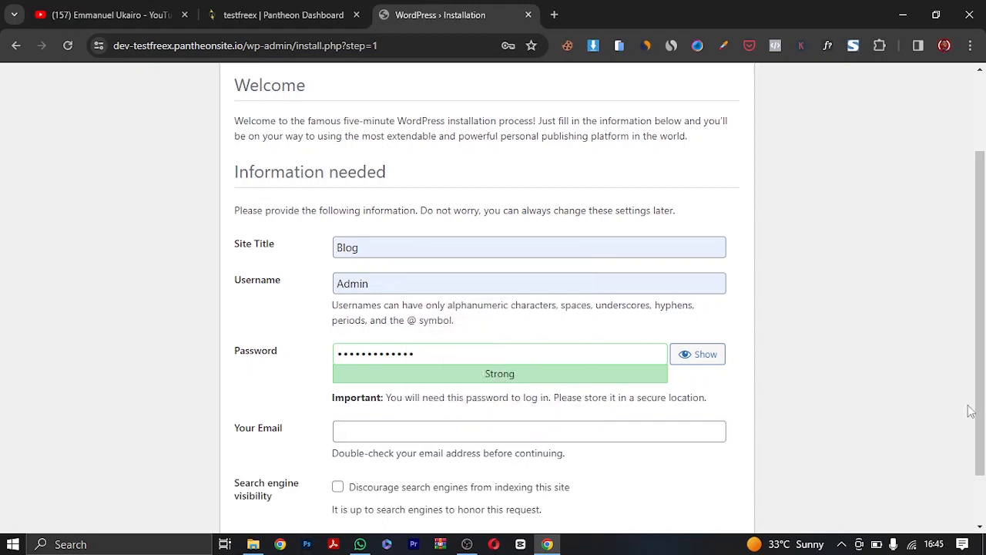
{"action": "left_click_drag", "start_coordinate": [971, 410], "coordinate": [984, 460]}
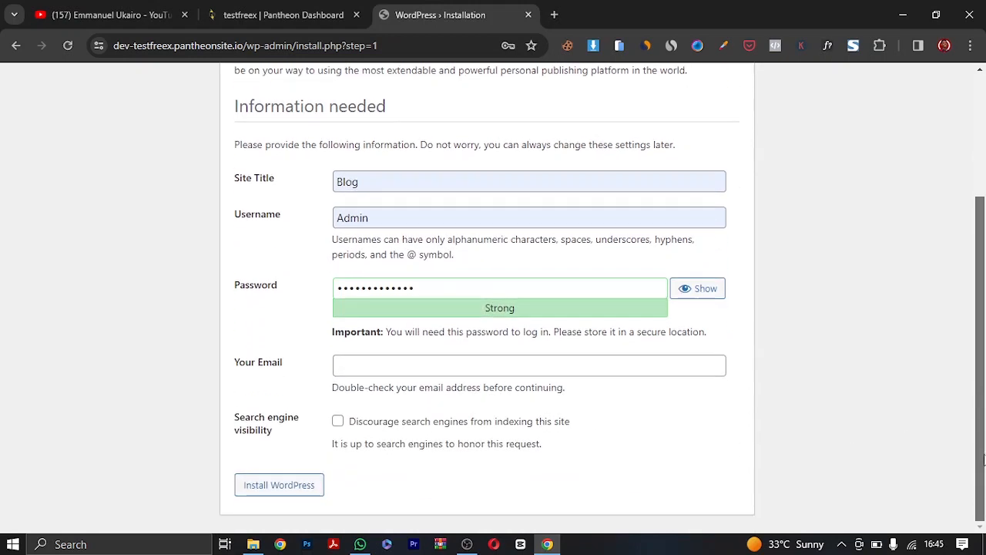
{"action": "left_click", "coordinate": [406, 368]}
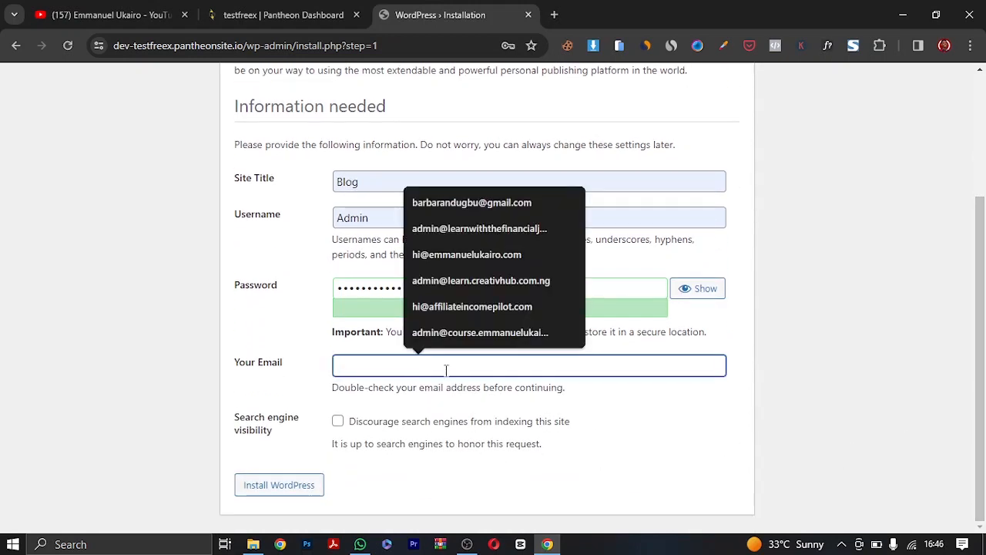
{"action": "key", "text": "ctrl+v"}
Step: Discourage search engines from indexing the site and install WordPress, dismissing the offer to save the password
{"action": "left_click", "coordinate": [338, 422]}
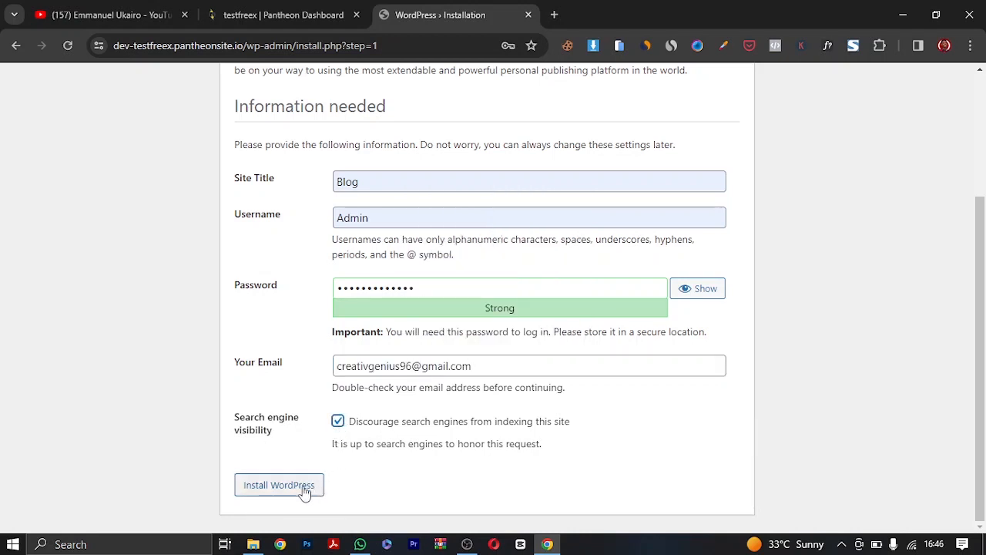
{"action": "left_click", "coordinate": [303, 492]}
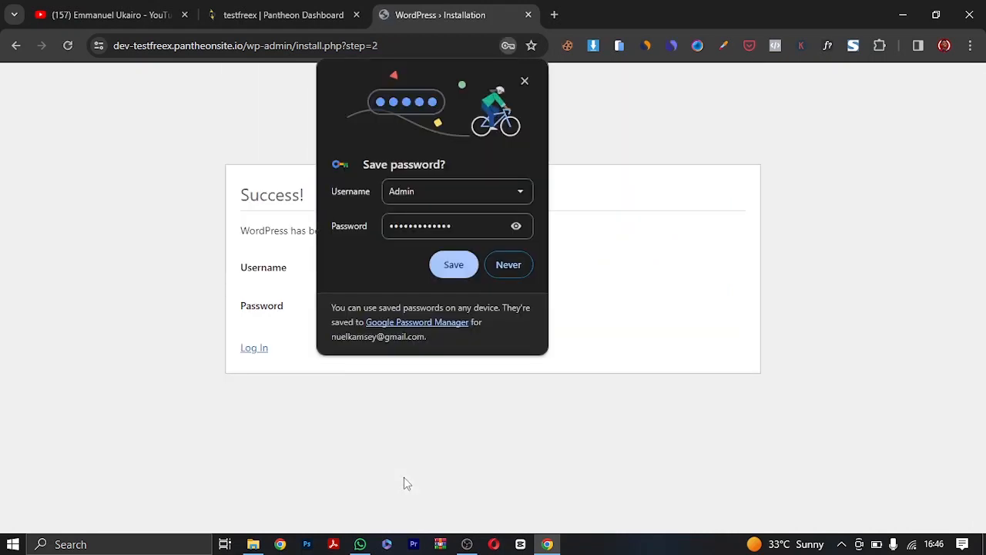
{"action": "left_click", "coordinate": [526, 84]}
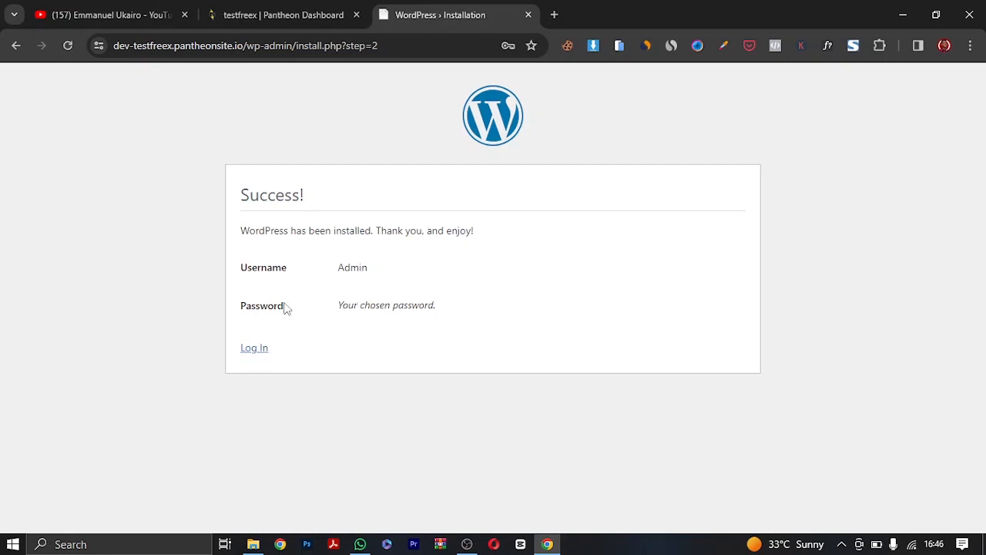
Step: Log in to the WordPress site as Admin with the account password and dismiss the offer to save it
{"action": "left_click", "coordinate": [256, 350]}
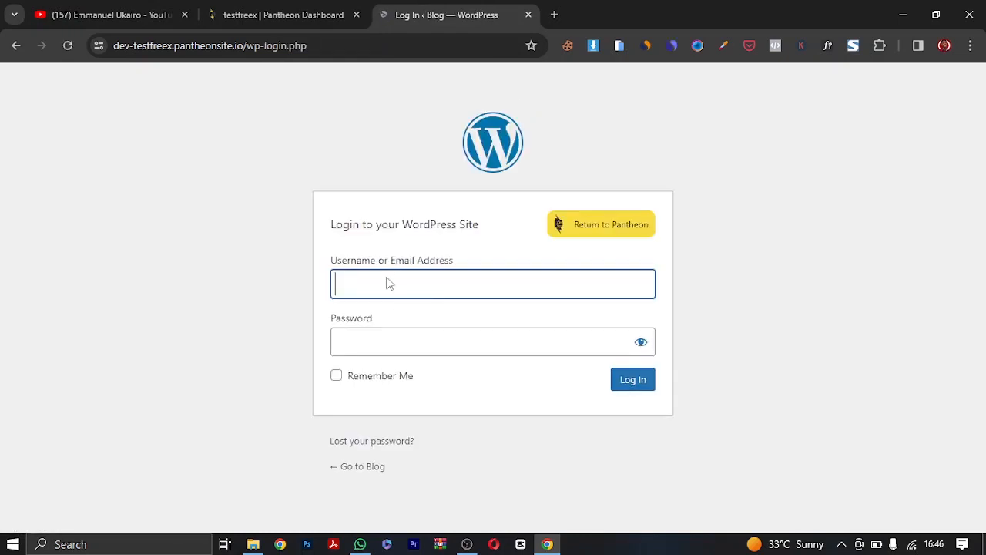
{"action": "left_click", "coordinate": [381, 285]}
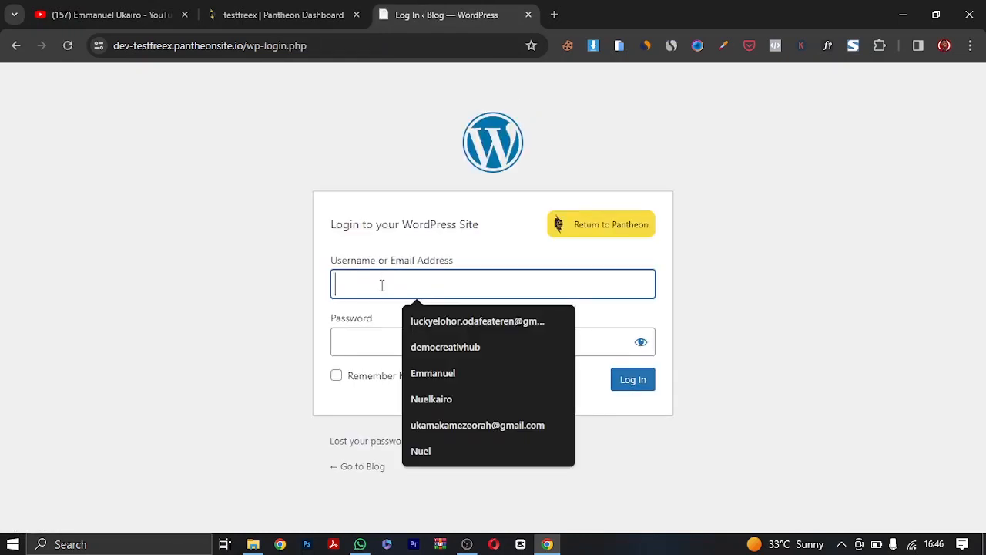
{"action": "type", "text": "Admin"}
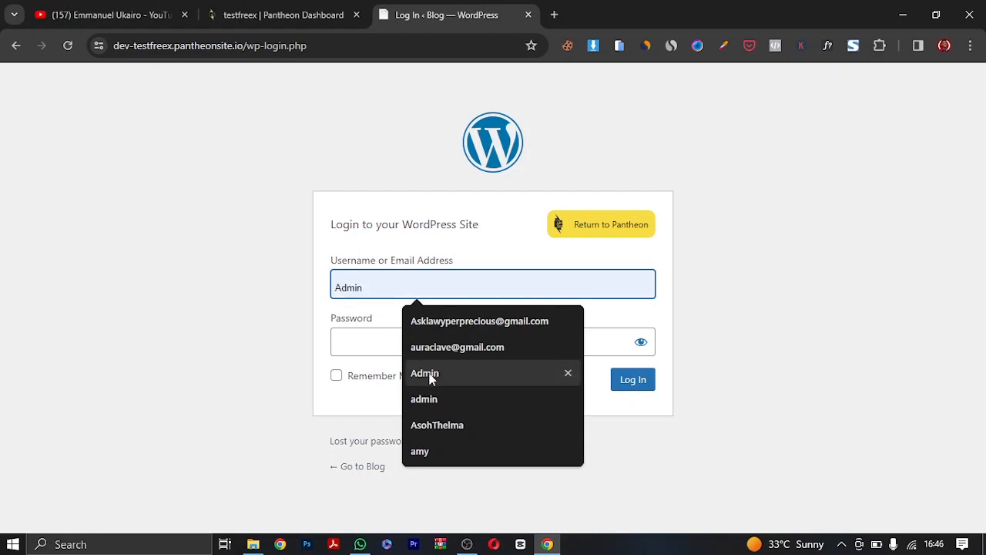
{"action": "left_click", "coordinate": [428, 373]}
{"action": "left_click", "coordinate": [383, 345]}
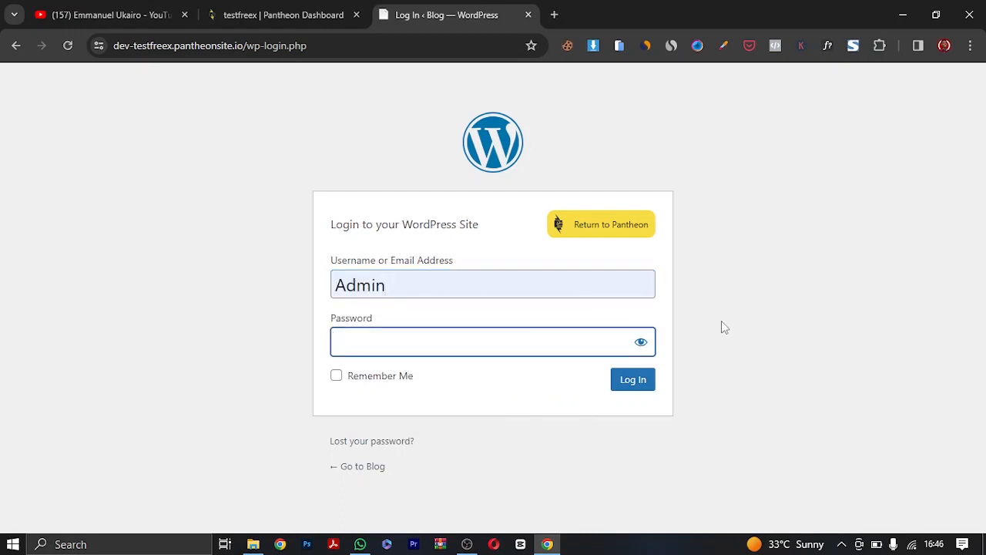
{"action": "left_click", "coordinate": [643, 344]}
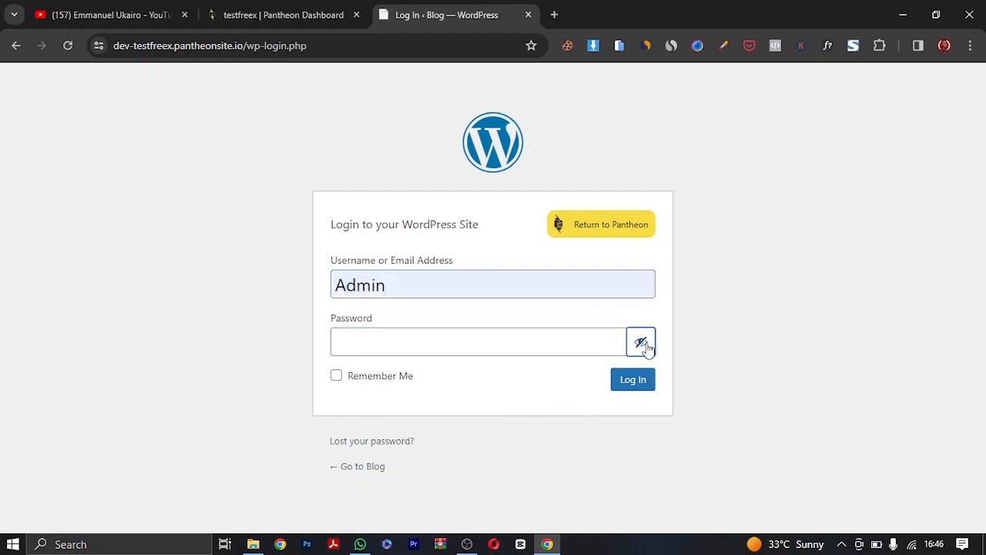
{"action": "left_click", "coordinate": [424, 344]}
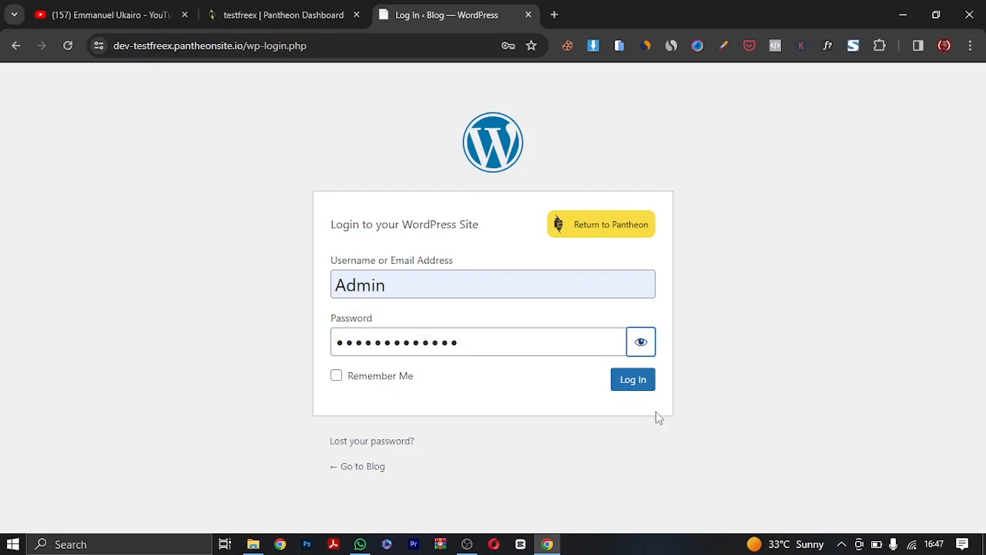
{"action": "left_click", "coordinate": [634, 383]}
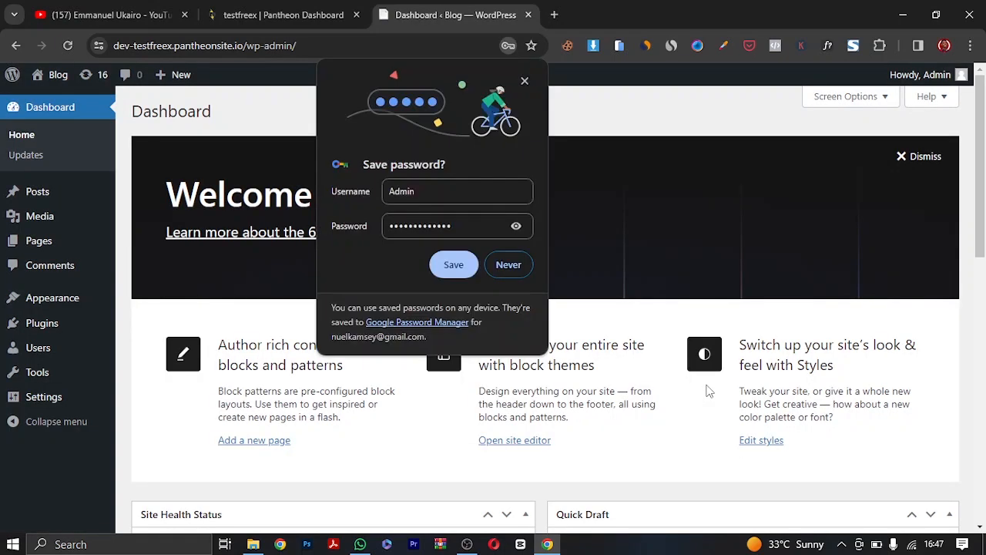
{"action": "left_click", "coordinate": [526, 82]}
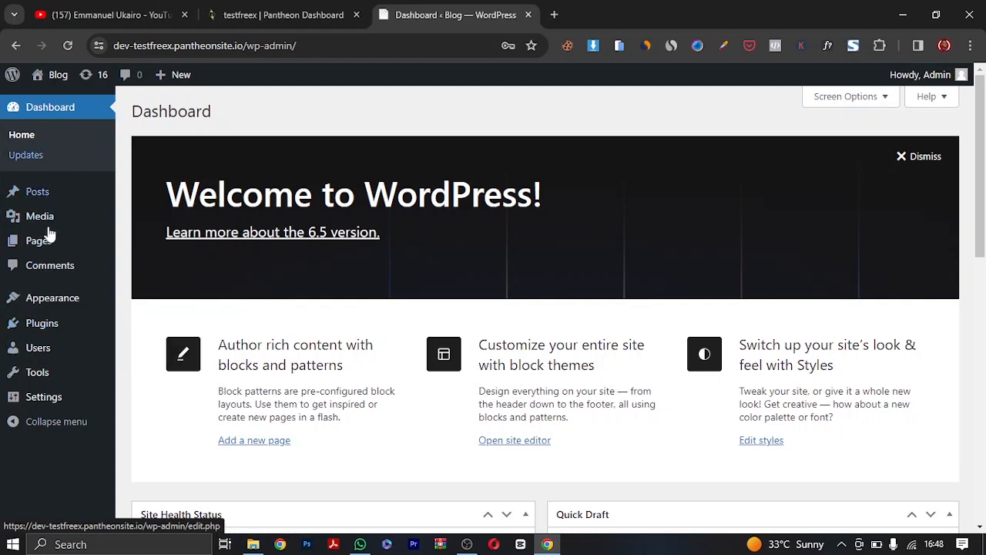
Step: Open the site's General Settings and look through the available options
{"action": "mouse_move", "coordinate": [44, 407]}
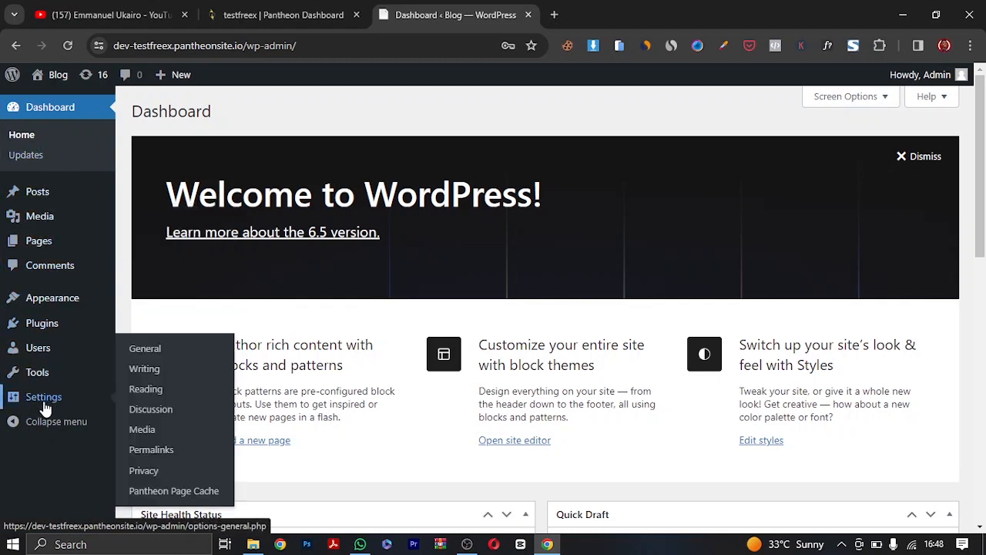
{"action": "left_click", "coordinate": [168, 359]}
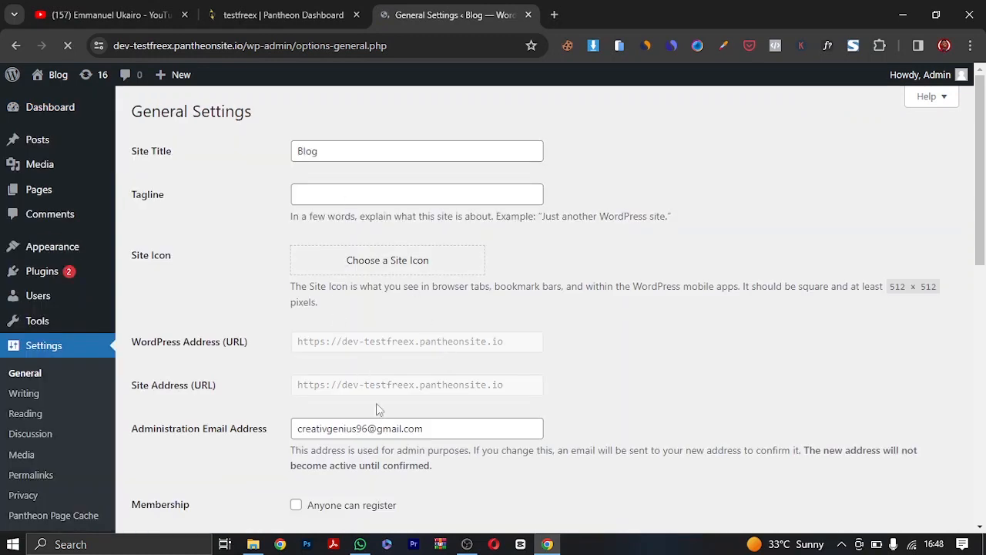
{"action": "scroll", "coordinate": [378, 390], "scroll_direction": "down", "scroll_amount": 5}
{"action": "scroll", "coordinate": [303, 289], "scroll_direction": "down", "scroll_amount": 3}
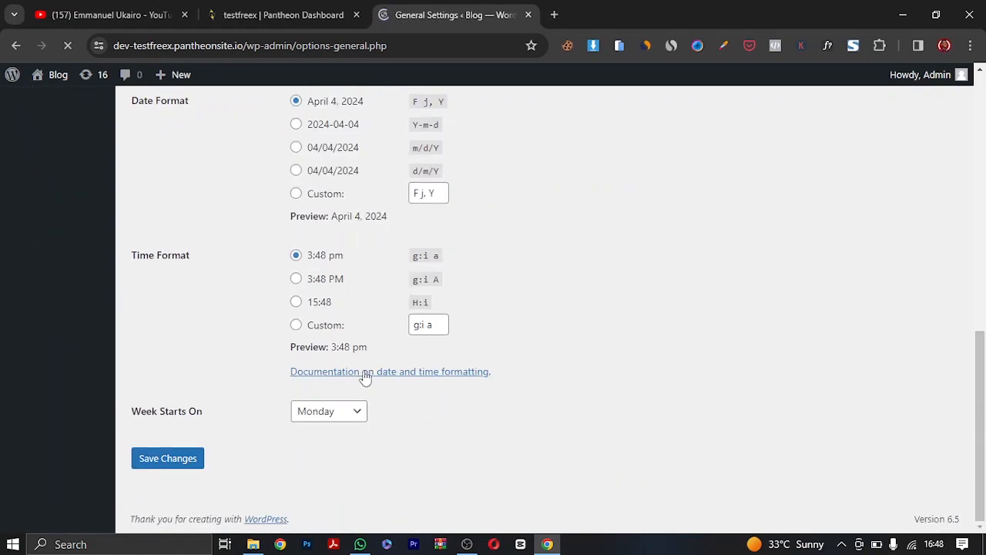
{"action": "scroll", "coordinate": [366, 377], "scroll_direction": "up", "scroll_amount": 8}
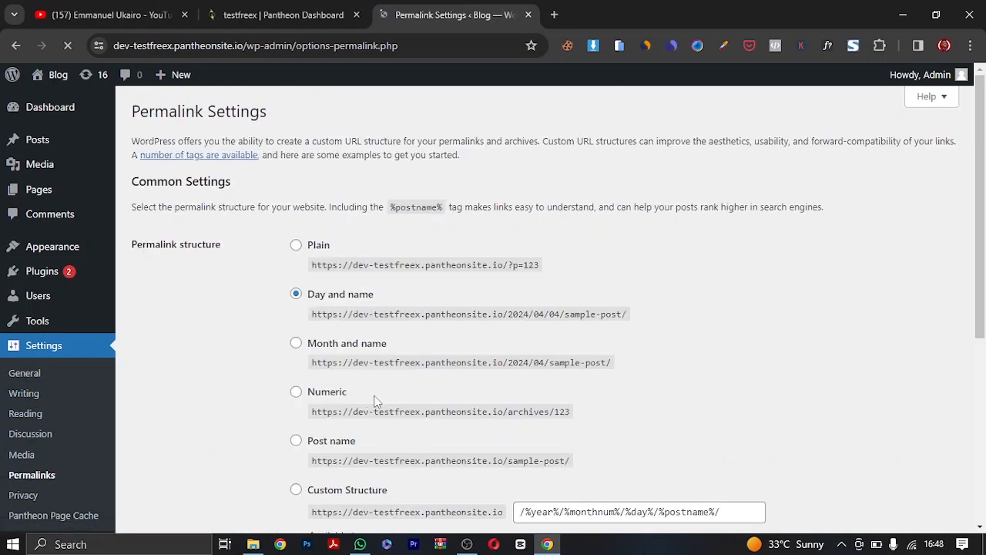
Step: Set the permalink structure to Post name and save the changes
{"action": "left_click", "coordinate": [296, 442]}
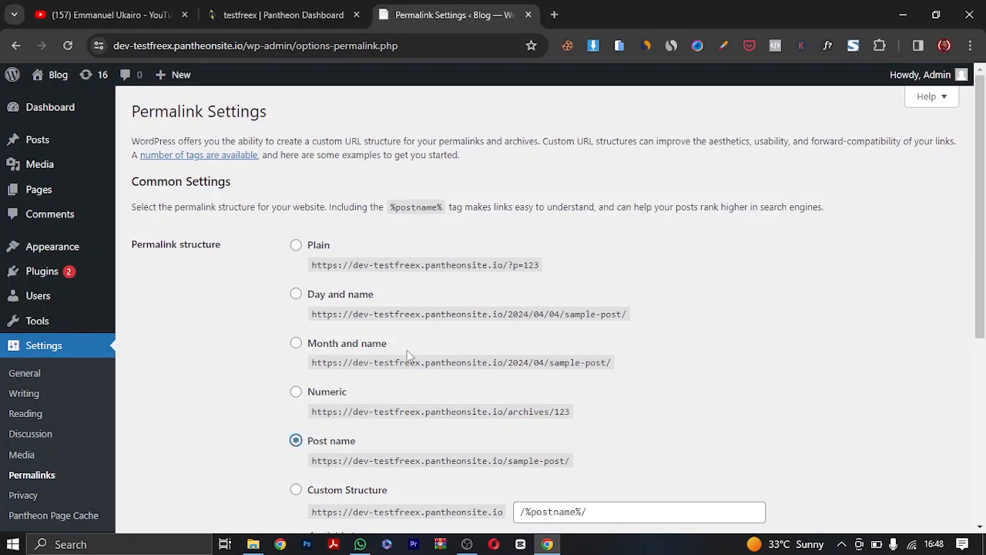
{"action": "scroll", "coordinate": [413, 385], "scroll_direction": "down", "scroll_amount": 4}
{"action": "scroll", "coordinate": [376, 279], "scroll_direction": "up", "scroll_amount": 5}
{"action": "left_click_drag", "start_coordinate": [514, 266], "coordinate": [540, 265]}
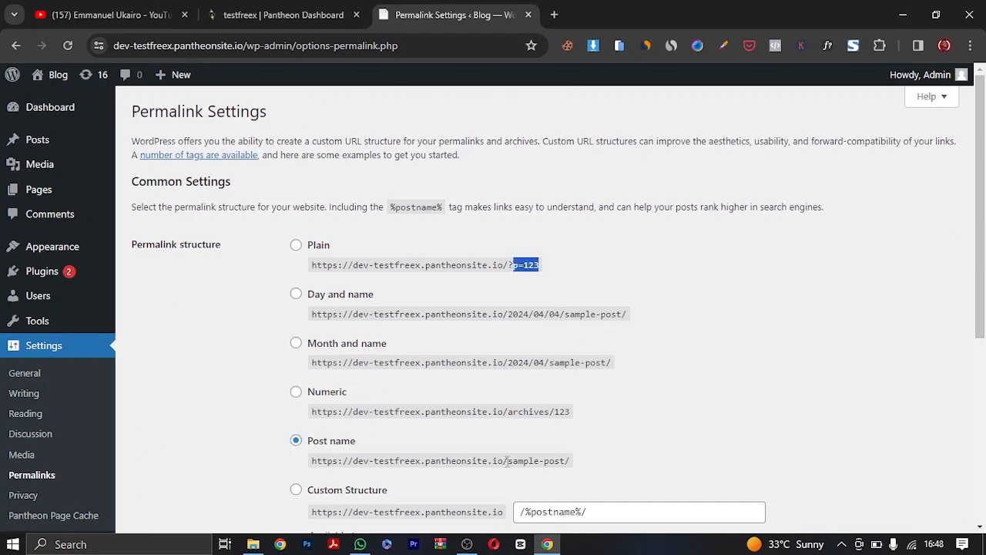
{"action": "scroll", "coordinate": [328, 378], "scroll_direction": "down", "scroll_amount": 5}
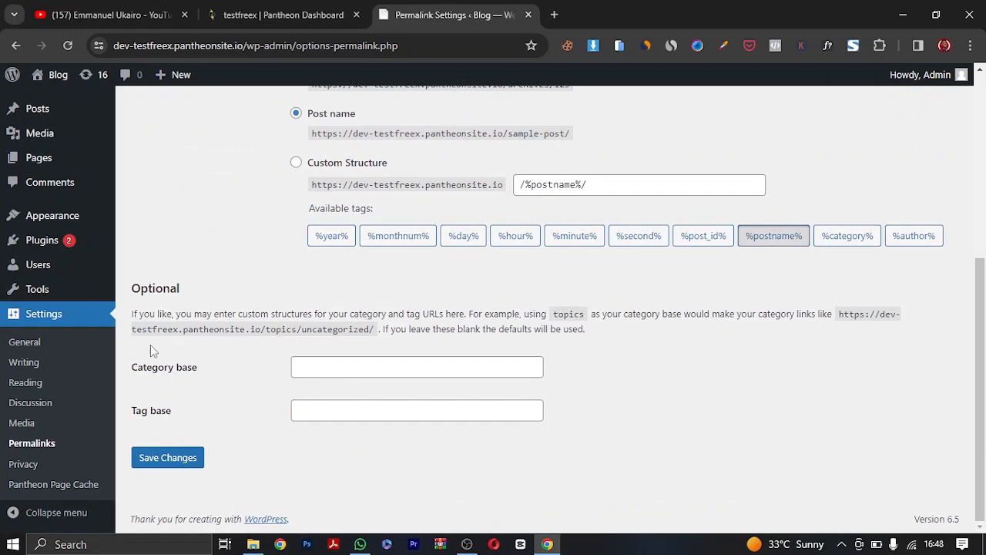
{"action": "left_click", "coordinate": [167, 458]}
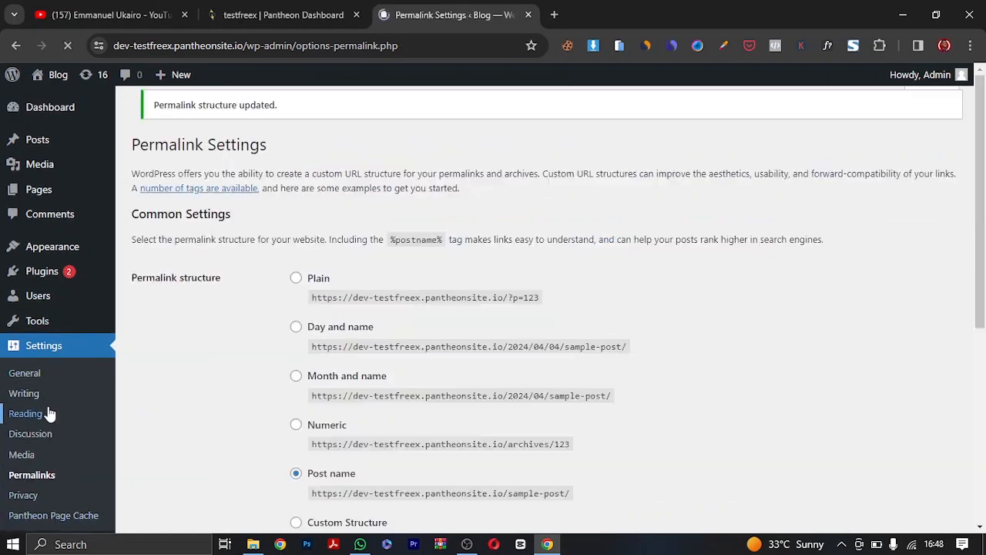
Step: Look over the remaining permalink settings and open the list of all pages
{"action": "scroll", "coordinate": [37, 401], "scroll_direction": "down", "scroll_amount": 5}
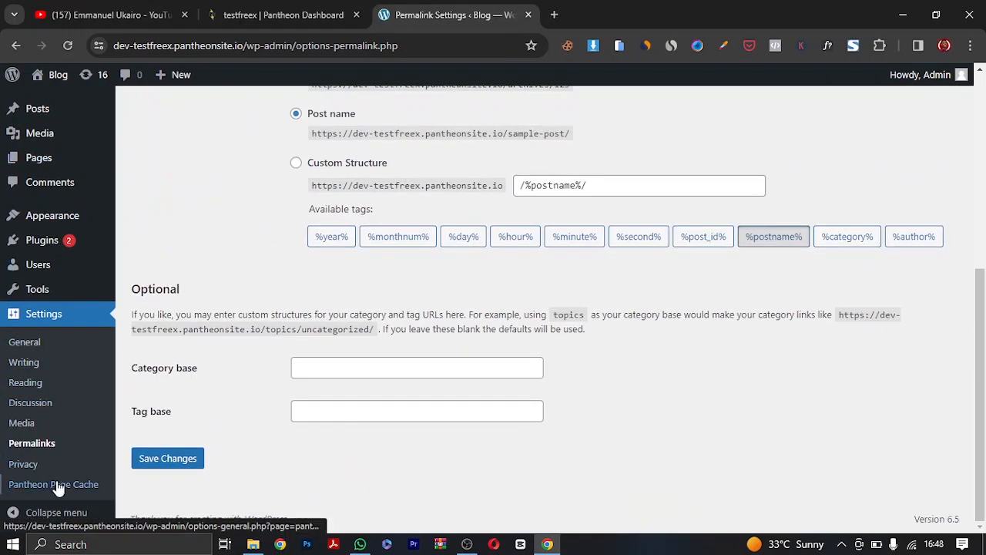
{"action": "scroll", "coordinate": [49, 377], "scroll_direction": "up", "scroll_amount": 5}
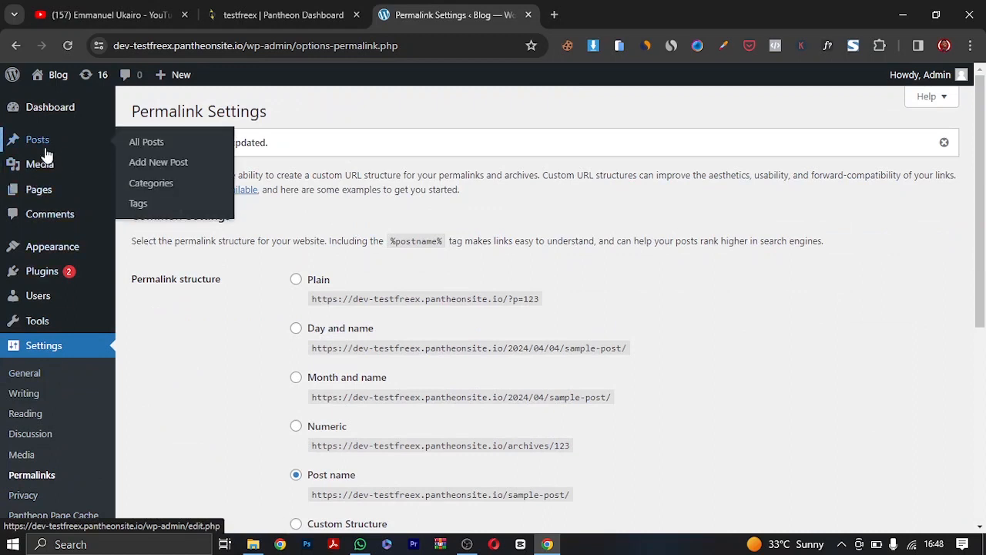
{"action": "mouse_move", "coordinate": [43, 193]}
{"action": "left_click", "coordinate": [160, 193]}
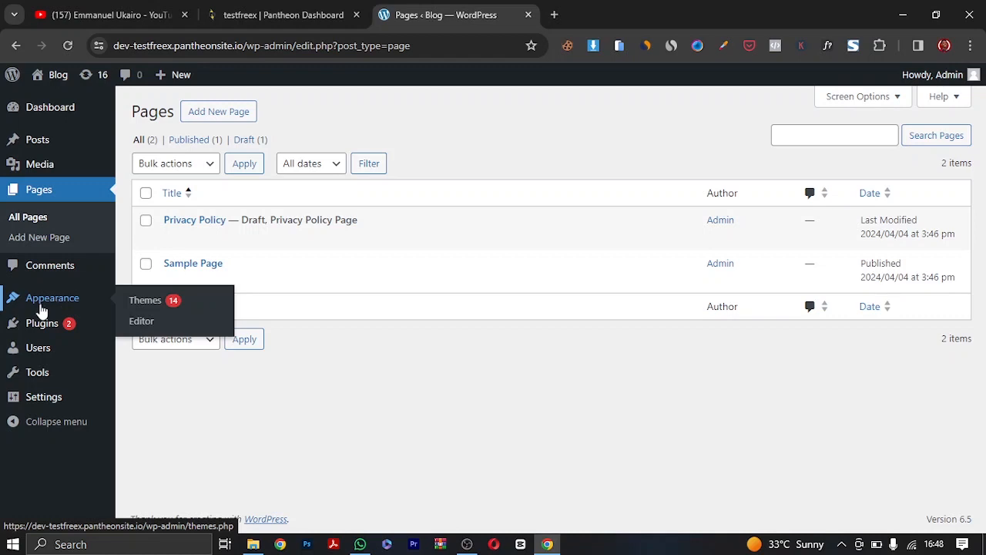
Step: Open the site's front page in a new browser tab to view it, and return to the Pages admin screen
{"action": "mouse_move", "coordinate": [44, 83]}
{"action": "right_click", "coordinate": [47, 100]}
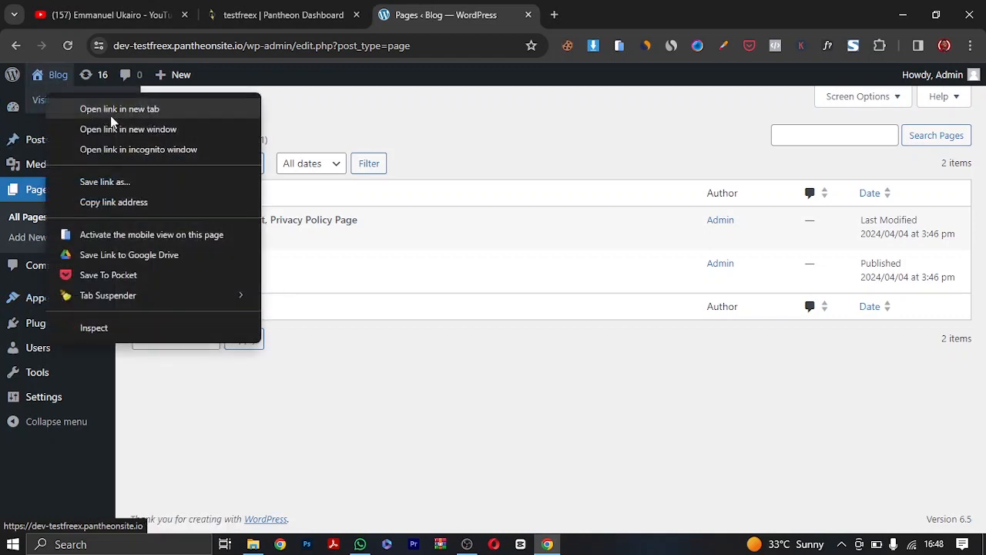
{"action": "left_click", "coordinate": [115, 110]}
{"action": "left_click", "coordinate": [604, 7]}
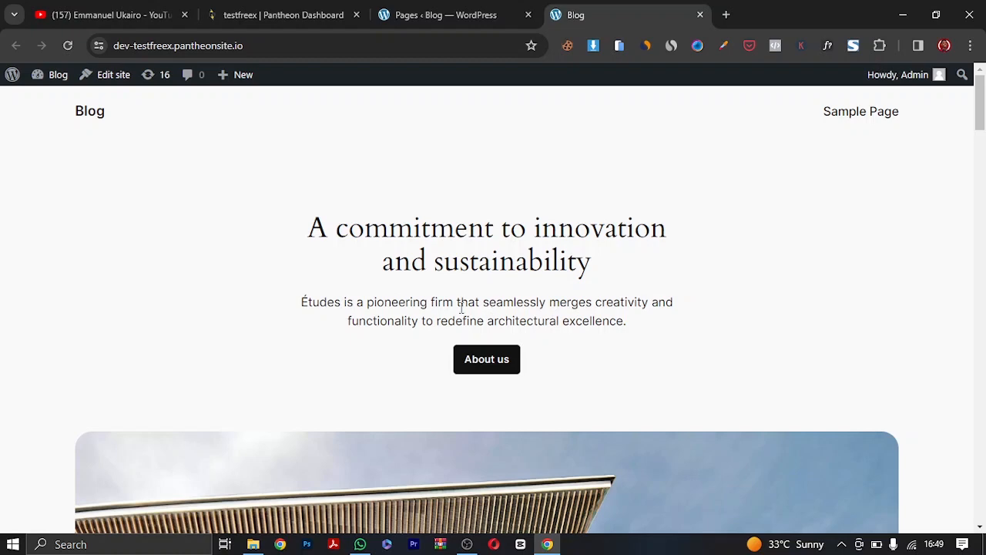
{"action": "left_click", "coordinate": [450, 11]}
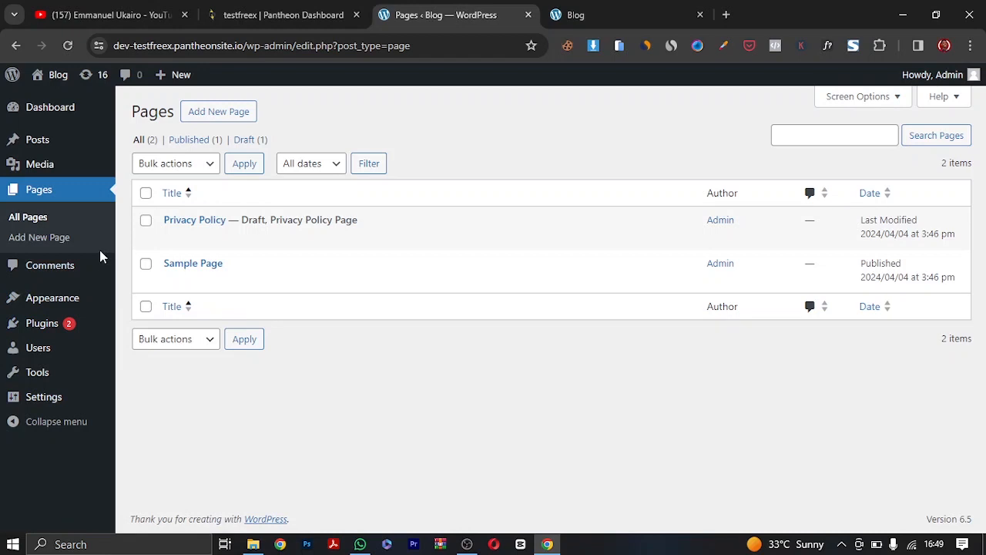
Step: Delete the installed Akismet and Hello Dolly plugins, confirming both deletions
{"action": "mouse_move", "coordinate": [57, 333]}
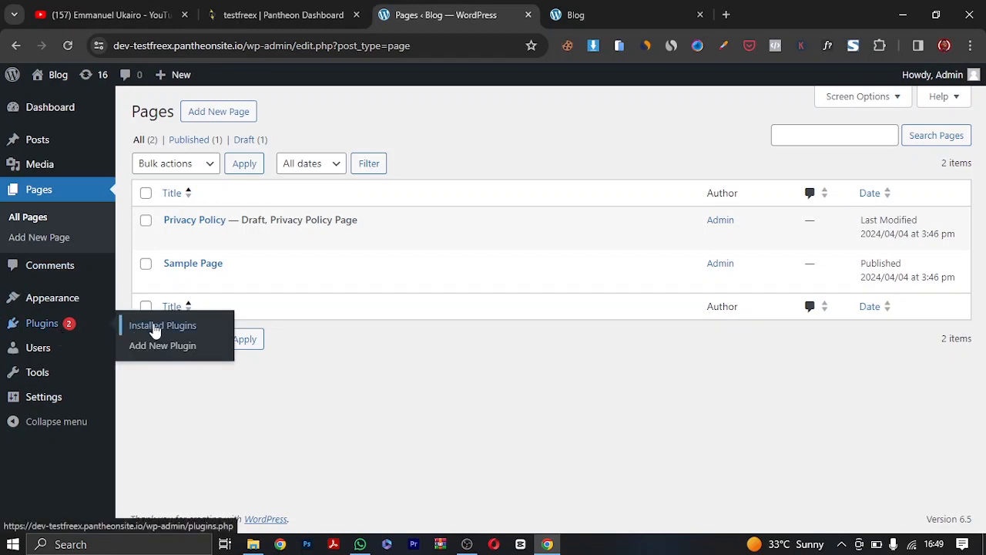
{"action": "left_click", "coordinate": [155, 326]}
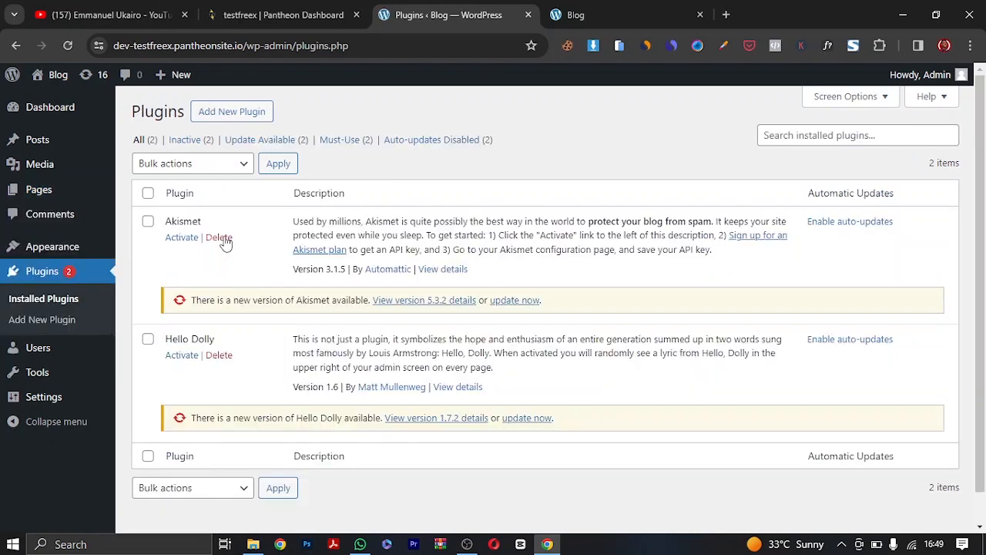
{"action": "left_click", "coordinate": [219, 237]}
{"action": "left_click", "coordinate": [557, 136]}
{"action": "left_click", "coordinate": [219, 266]}
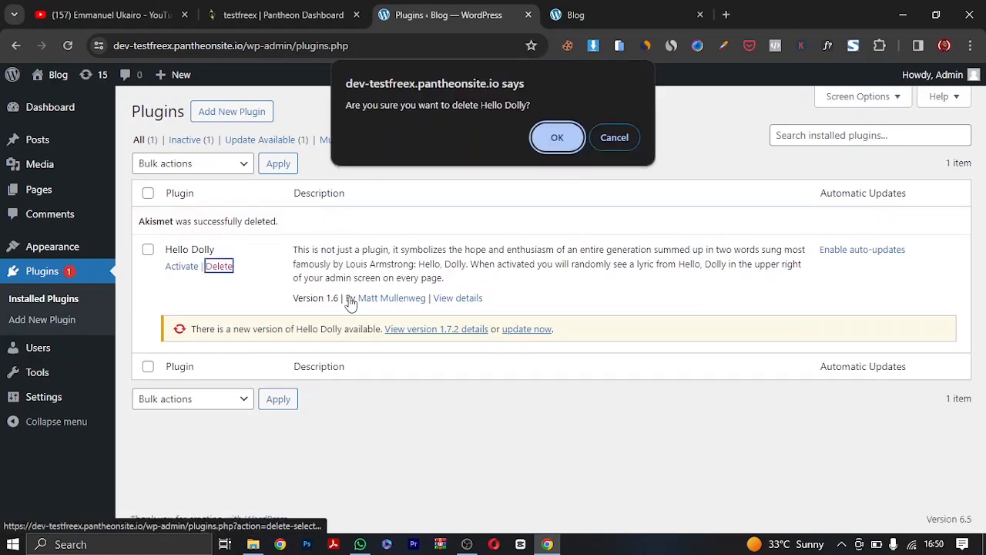
{"action": "left_click", "coordinate": [550, 141]}
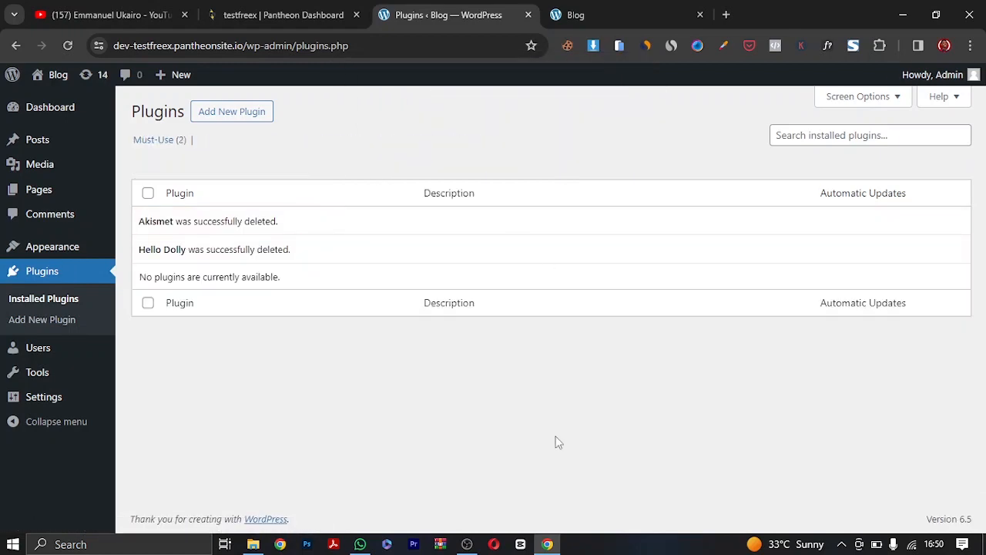
Step: Search the plugin directory for elementor, and install and activate the Elementor Website Builder plugin
{"action": "left_click", "coordinate": [228, 115]}
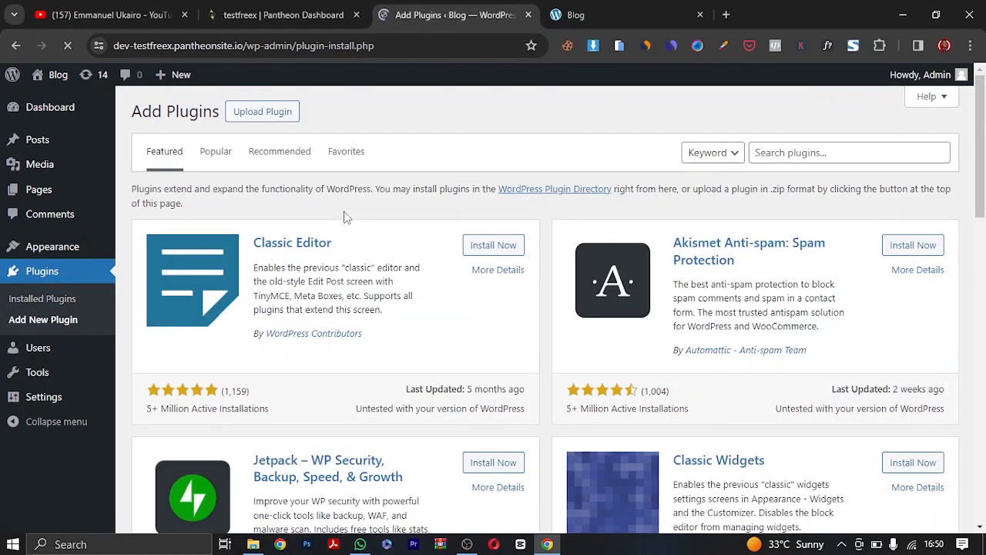
{"action": "left_click", "coordinate": [808, 156]}
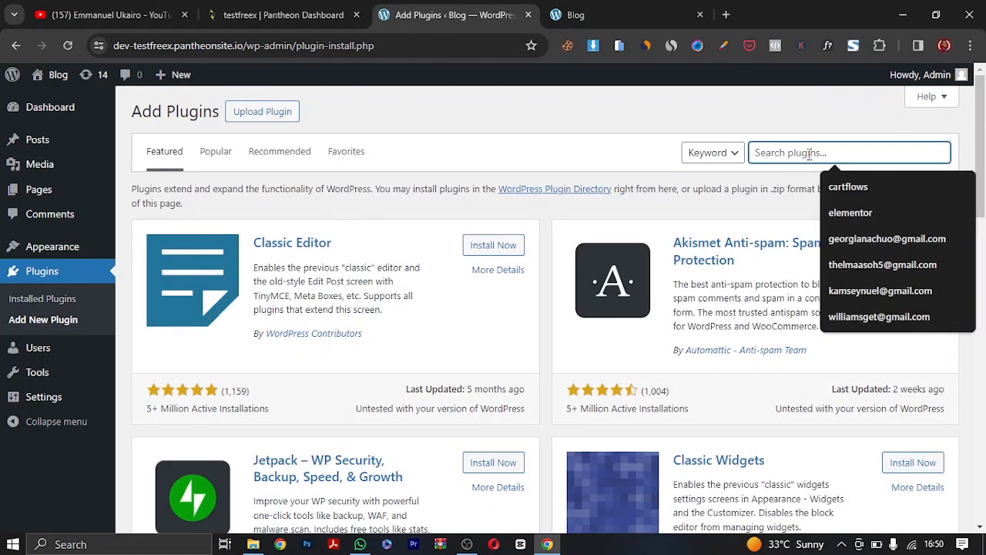
{"action": "key", "text": "Down"}
{"action": "key", "text": "Down"}
{"action": "key", "text": "Return"}
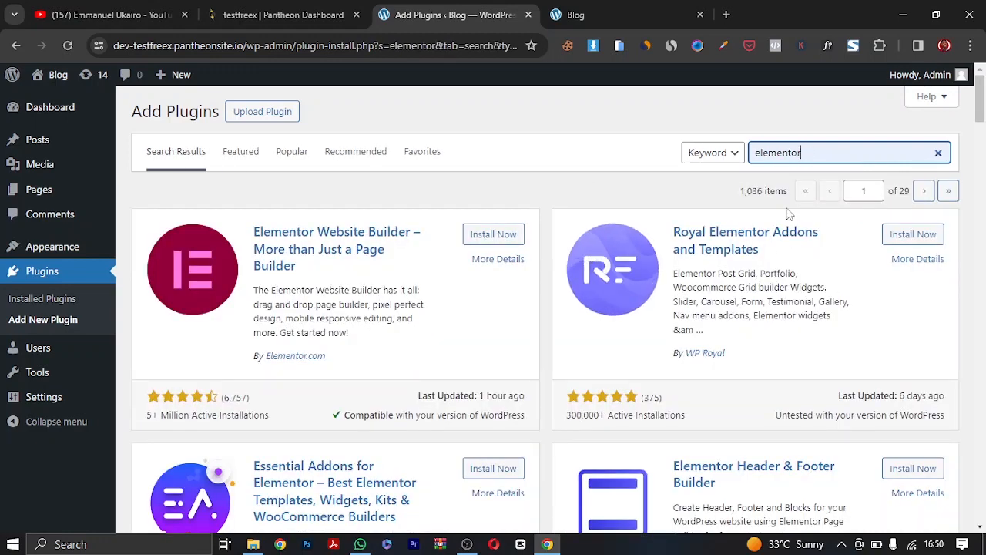
{"action": "left_click", "coordinate": [492, 238]}
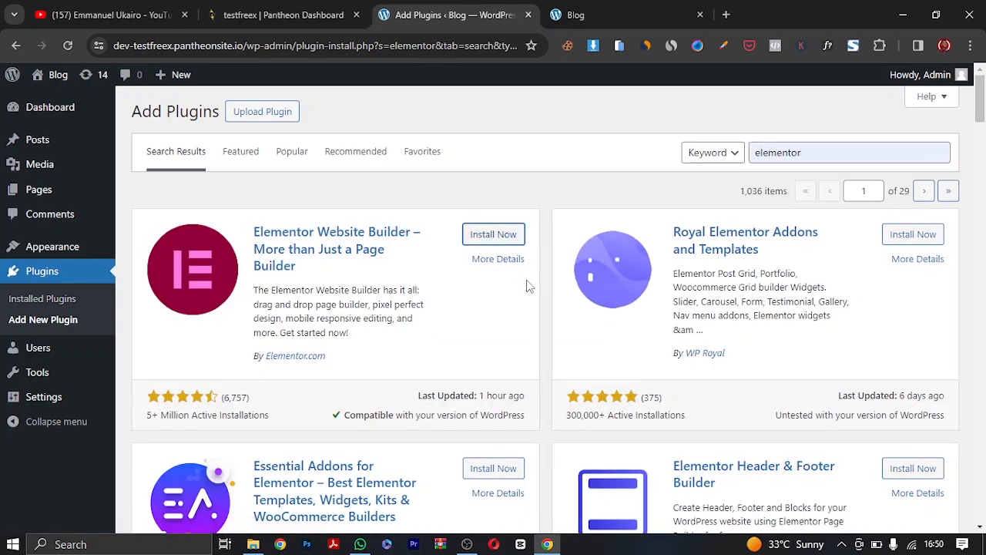
{"action": "left_click", "coordinate": [499, 238]}
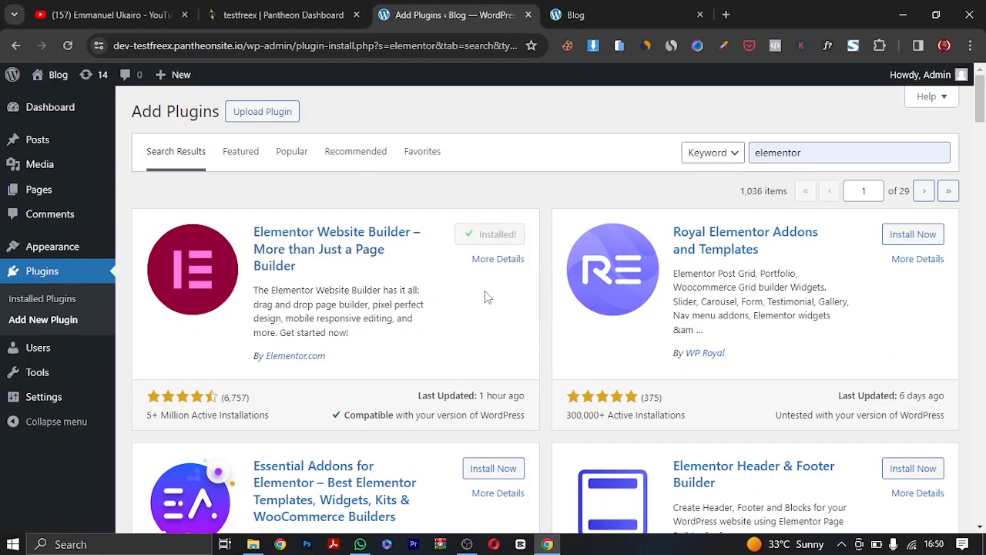
{"action": "left_click", "coordinate": [509, 234]}
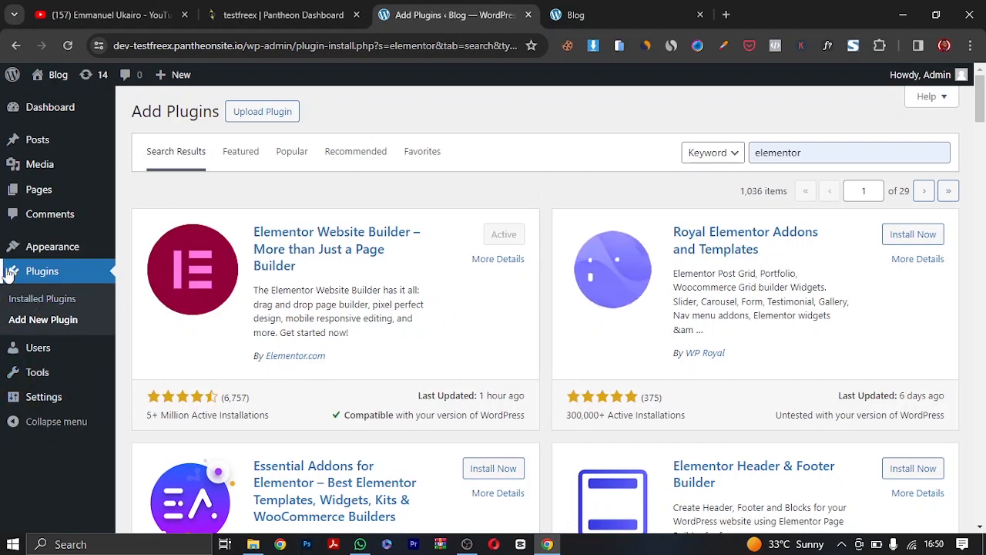
Step: Look over the Elementor onboarding wizard and close it without creating an account
{"action": "mouse_move", "coordinate": [46, 258]}
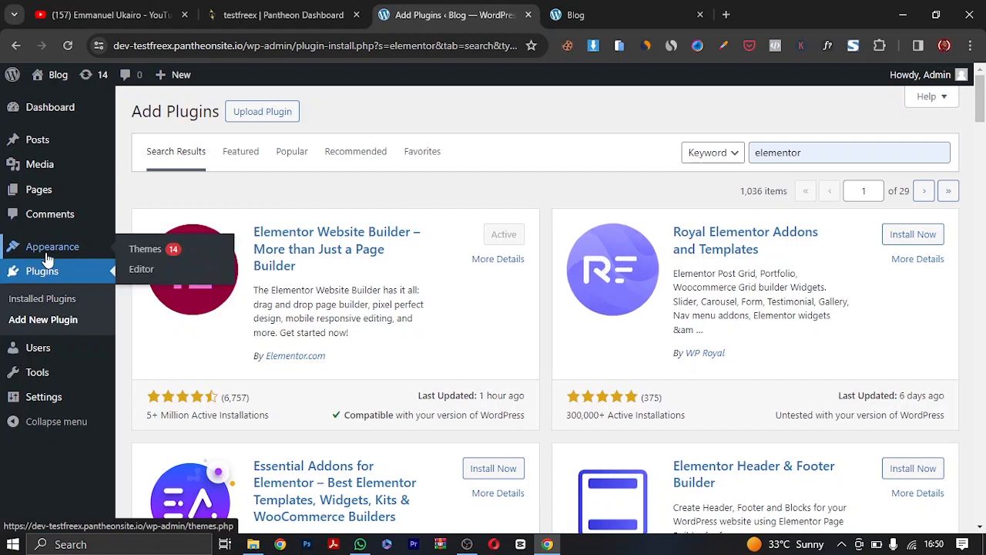
{"action": "left_click", "coordinate": [139, 251]}
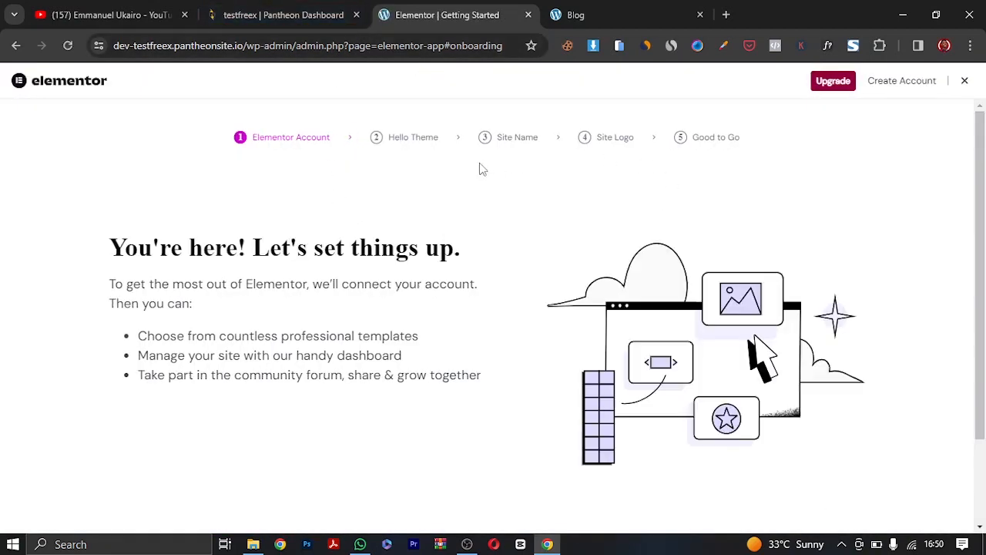
{"action": "scroll", "coordinate": [532, 339], "scroll_direction": "down", "scroll_amount": 2}
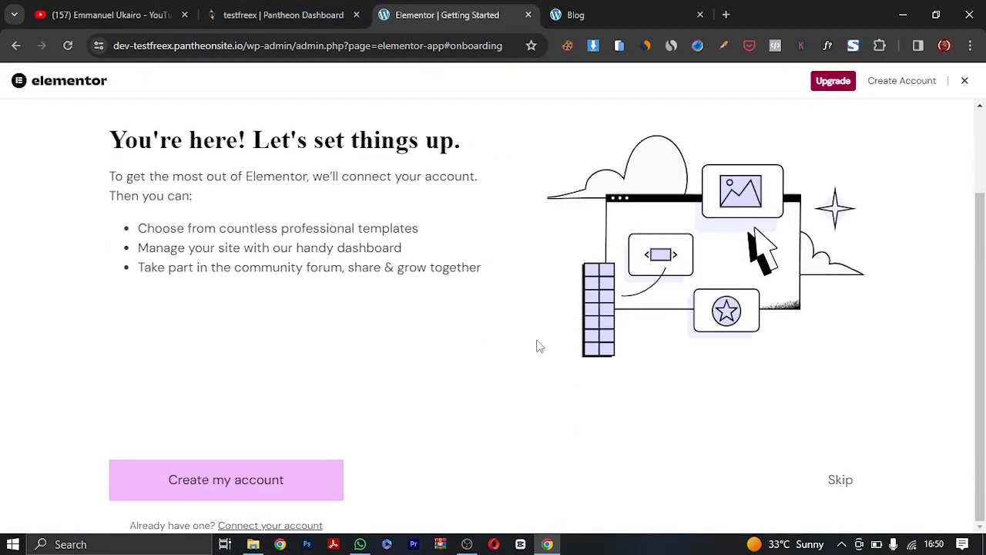
{"action": "scroll", "coordinate": [755, 223], "scroll_direction": "up", "scroll_amount": 2}
{"action": "left_click", "coordinate": [964, 82]}
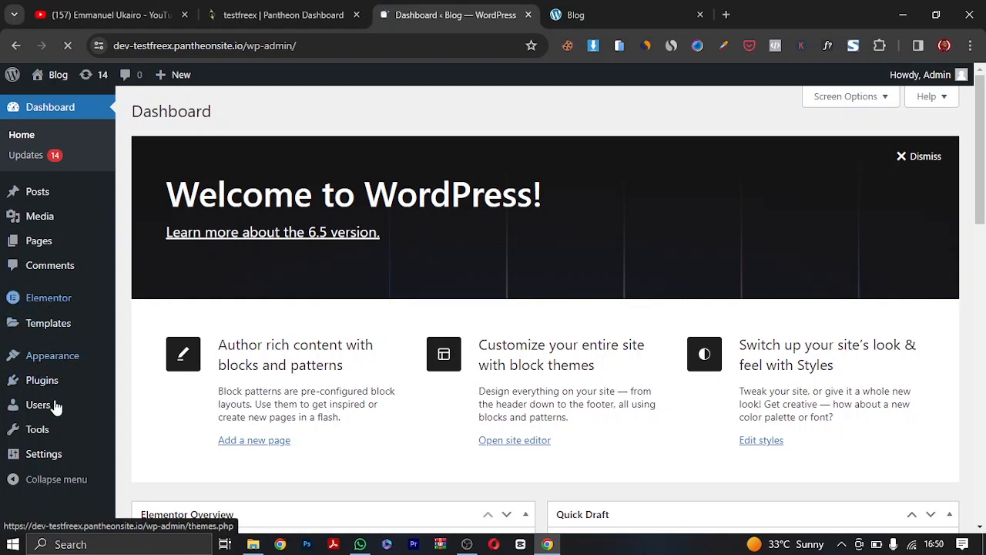
Step: Browse the popular themes available to add, and install and activate the Astra theme
{"action": "mouse_move", "coordinate": [62, 359]}
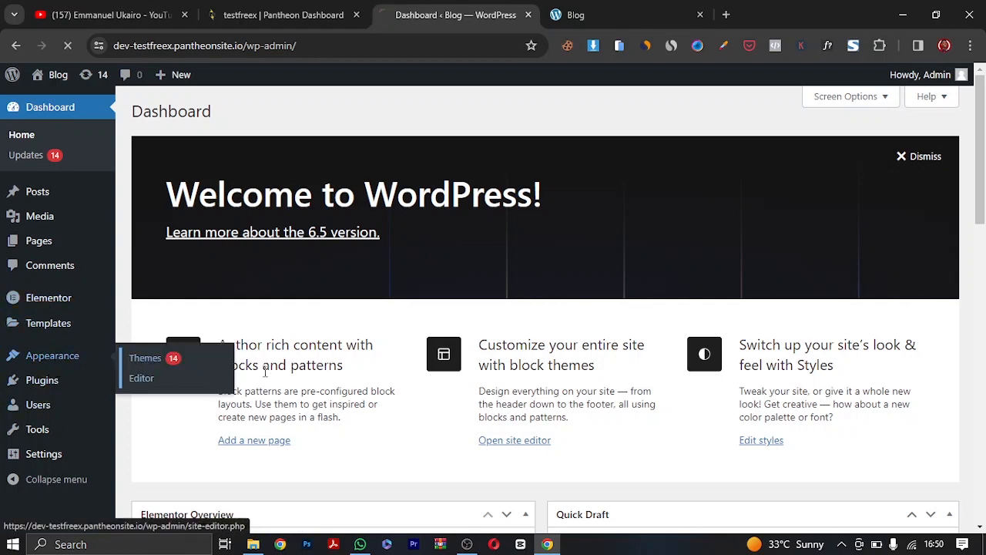
{"action": "left_click", "coordinate": [141, 377]}
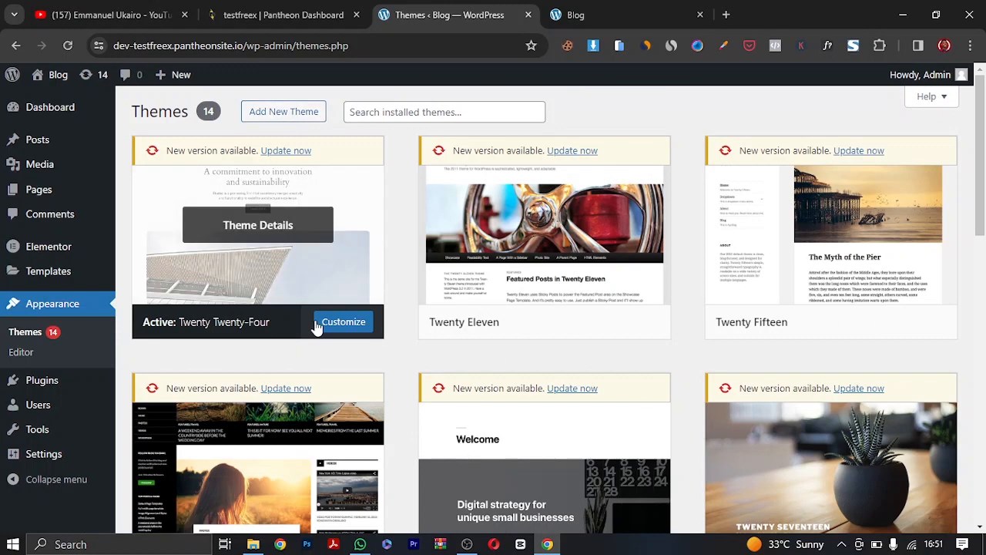
{"action": "left_click", "coordinate": [279, 111]}
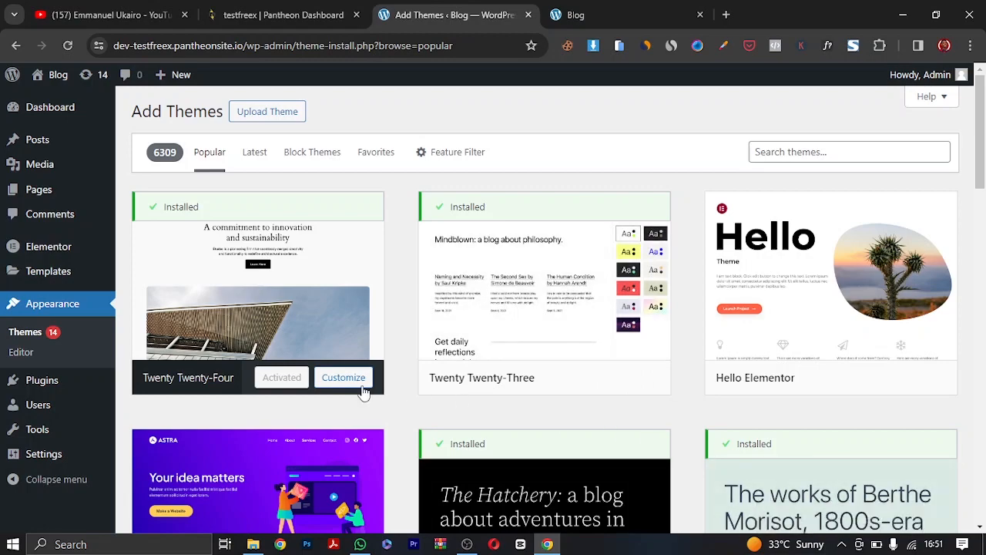
{"action": "scroll", "coordinate": [625, 385], "scroll_direction": "down", "scroll_amount": 1}
{"action": "scroll", "coordinate": [624, 385], "scroll_direction": "down", "scroll_amount": 15}
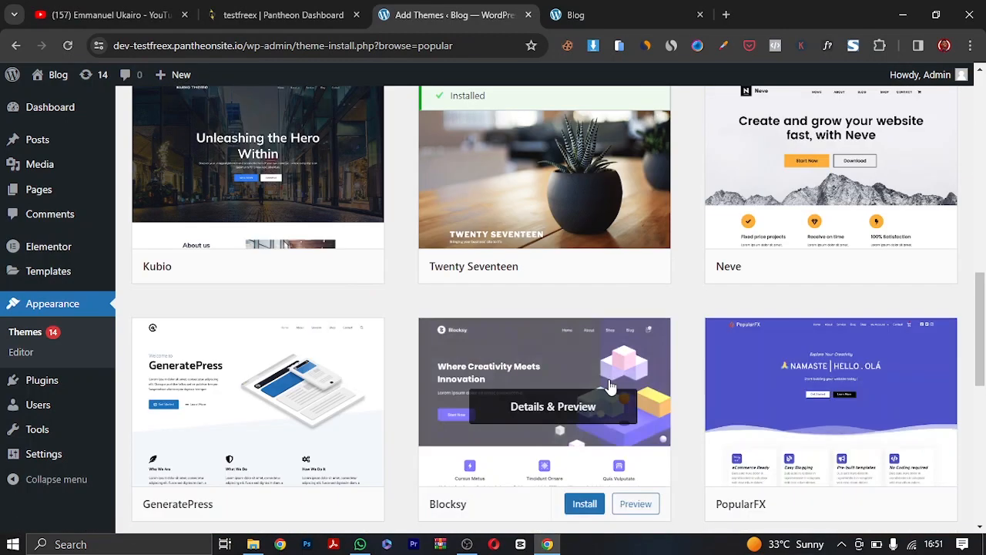
{"action": "scroll", "coordinate": [609, 385], "scroll_direction": "up", "scroll_amount": 5}
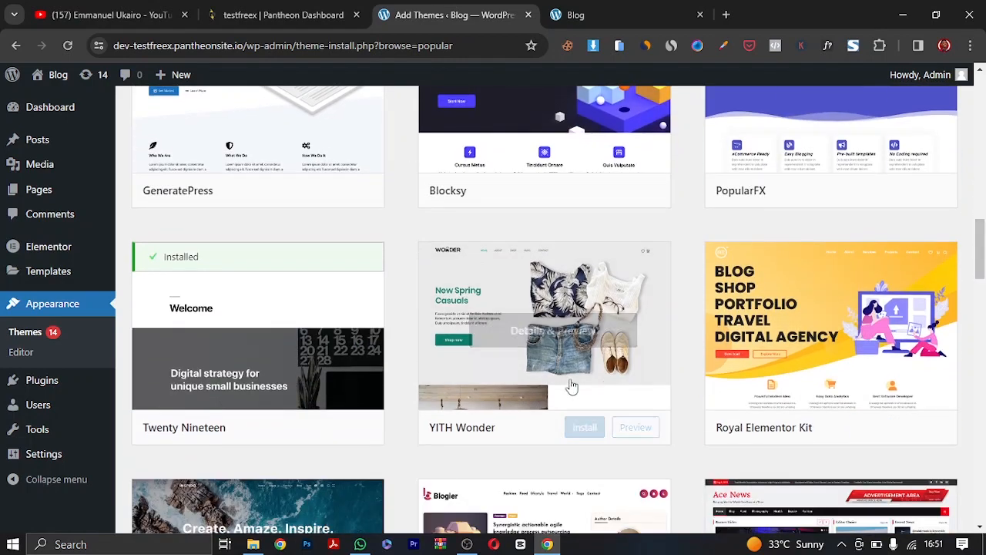
{"action": "scroll", "coordinate": [570, 385], "scroll_direction": "up", "scroll_amount": 10}
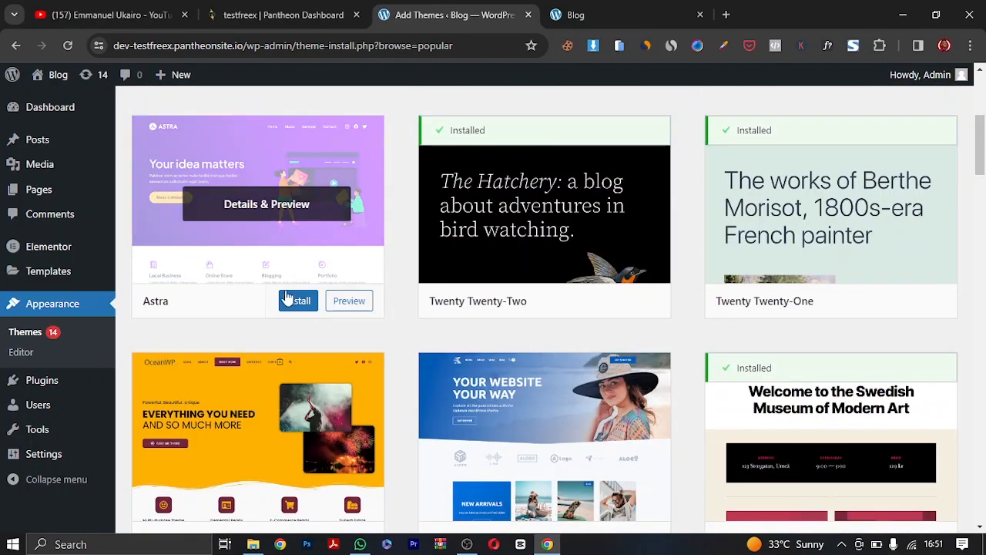
{"action": "left_click", "coordinate": [284, 302]}
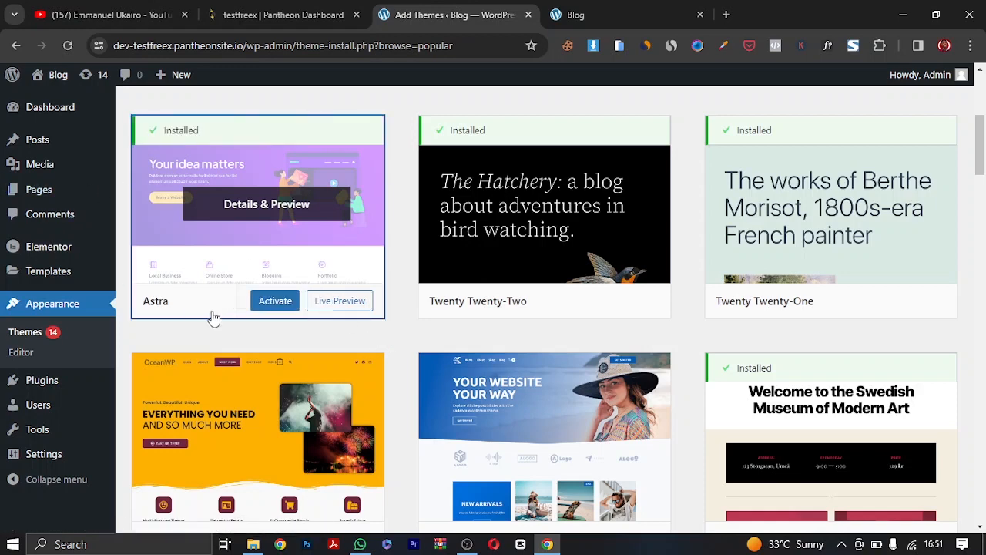
{"action": "left_click", "coordinate": [275, 305]}
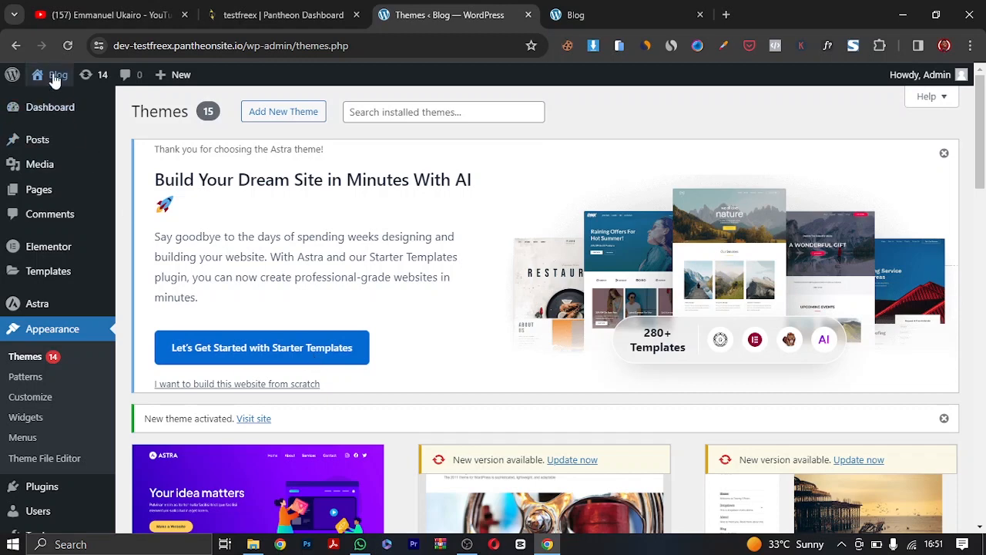
Step: Reload the site's front page in its existing tab to check the Astra theme, and return to the Themes screen
{"action": "mouse_move", "coordinate": [38, 74]}
{"action": "right_click", "coordinate": [80, 100]}
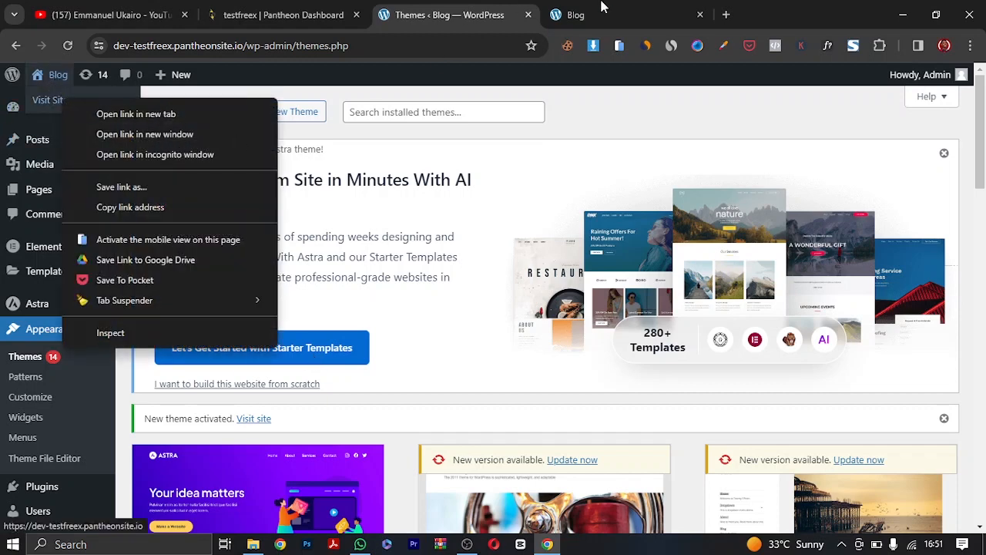
{"action": "left_click", "coordinate": [605, 9]}
{"action": "left_click", "coordinate": [67, 45]}
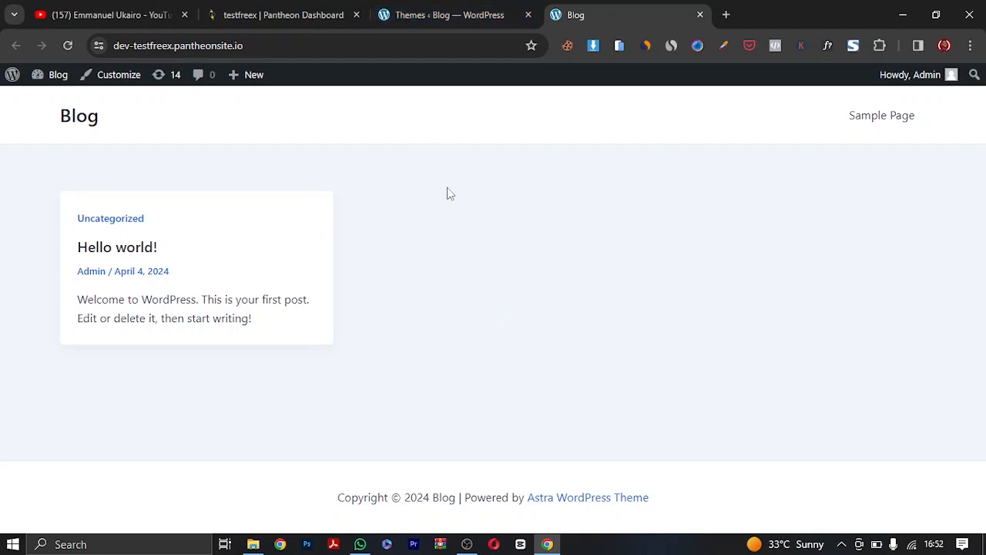
{"action": "left_click", "coordinate": [438, 9]}
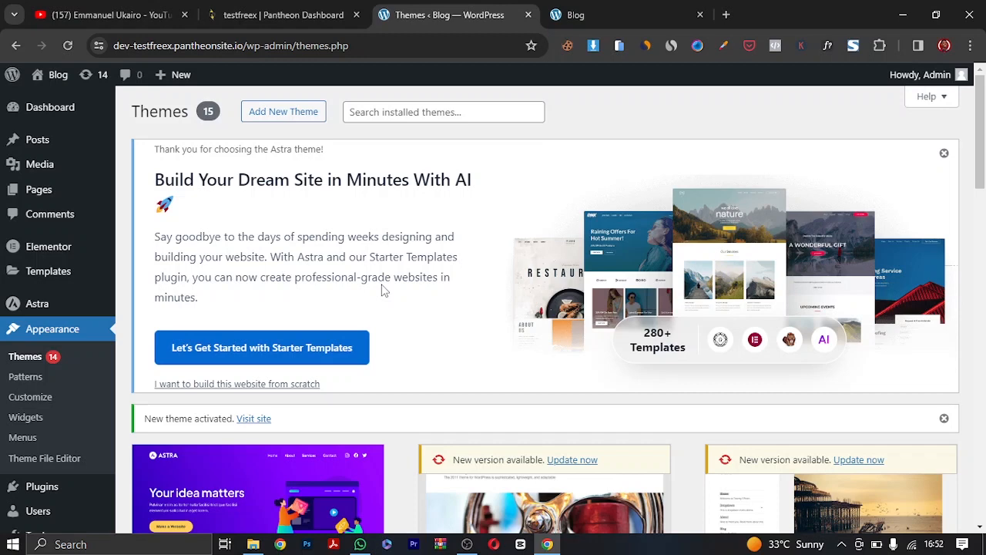
Step: Start Astra's Starter Templates, choose Classic Starter Templates with Elementor as page builder, and glance through the template library
{"action": "left_click", "coordinate": [337, 353]}
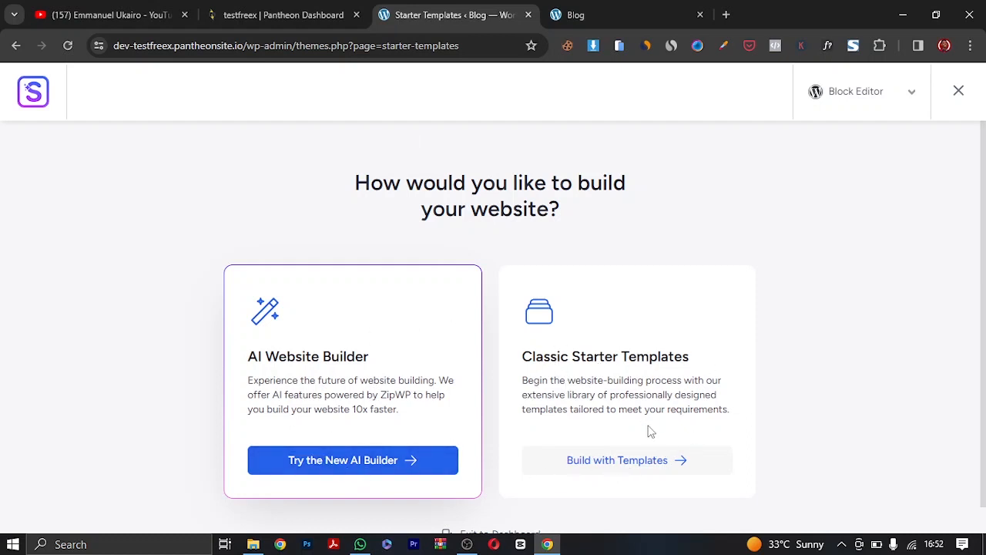
{"action": "left_click", "coordinate": [644, 469]}
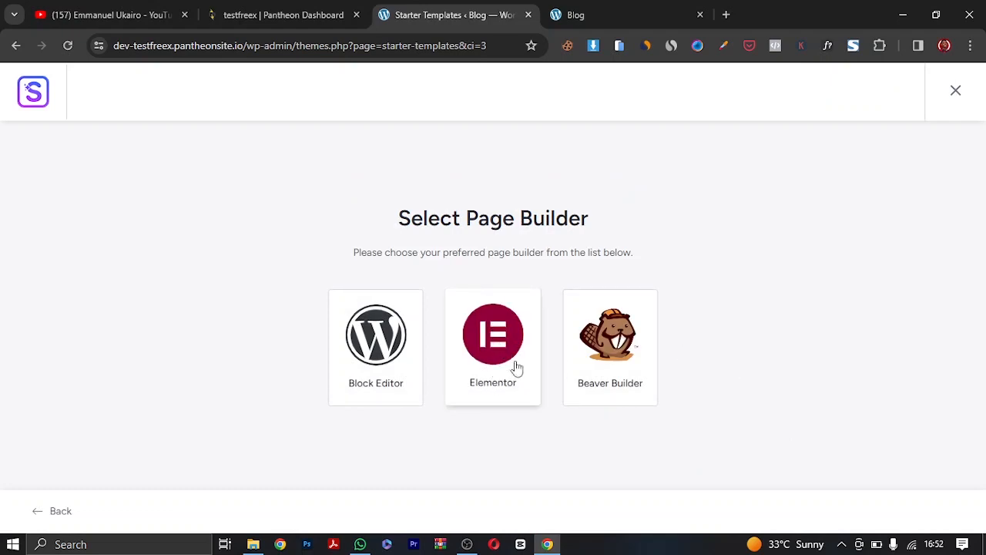
{"action": "left_click", "coordinate": [514, 365]}
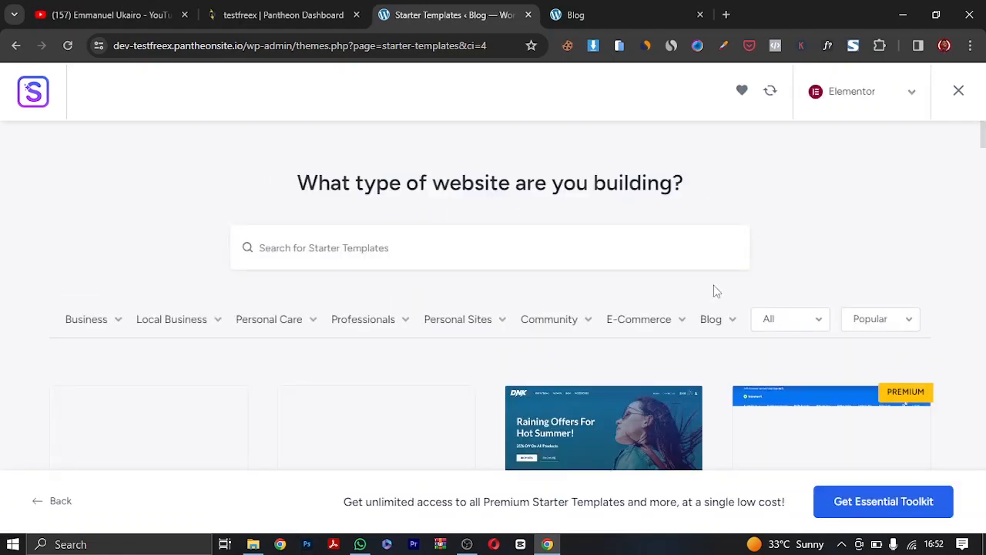
{"action": "scroll", "coordinate": [466, 324], "scroll_direction": "down", "scroll_amount": 4}
{"action": "scroll", "coordinate": [524, 293], "scroll_direction": "up", "scroll_amount": 4}
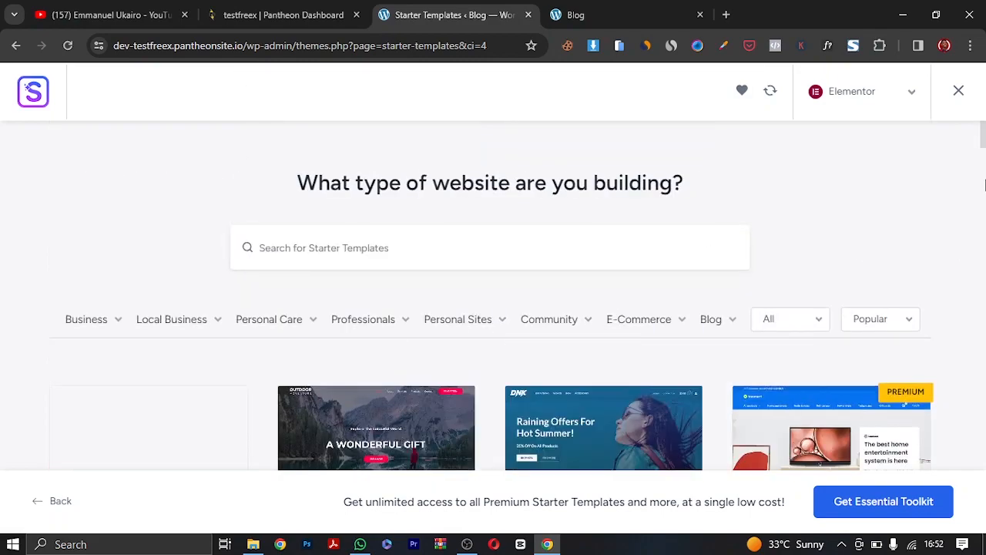
Step: Browse the Elementor starter template library and select the Personal Portfolio template
{"action": "scroll", "coordinate": [983, 148], "scroll_direction": "down", "scroll_amount": 5}
{"action": "scroll", "coordinate": [984, 151], "scroll_direction": "up", "scroll_amount": 5}
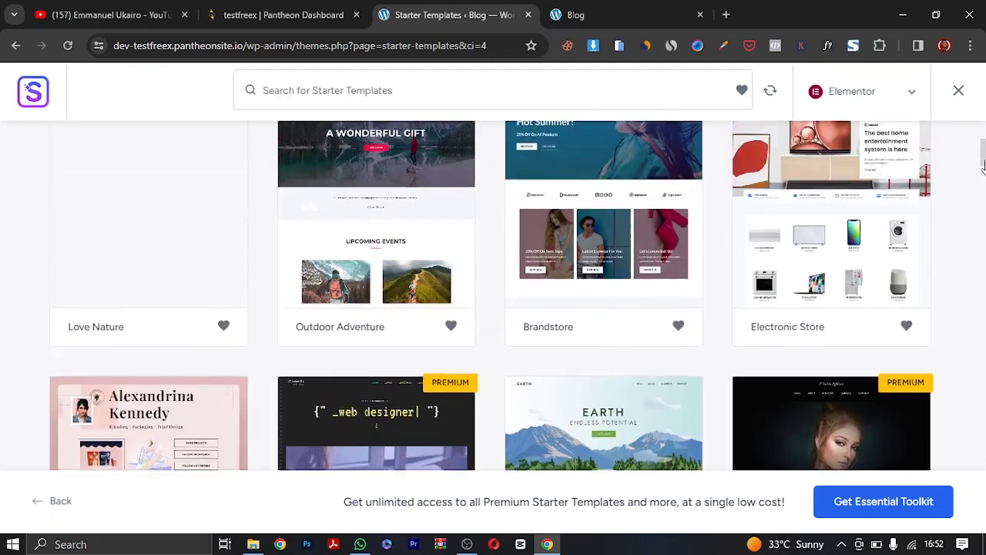
{"action": "scroll", "coordinate": [983, 154], "scroll_direction": "down", "scroll_amount": 3}
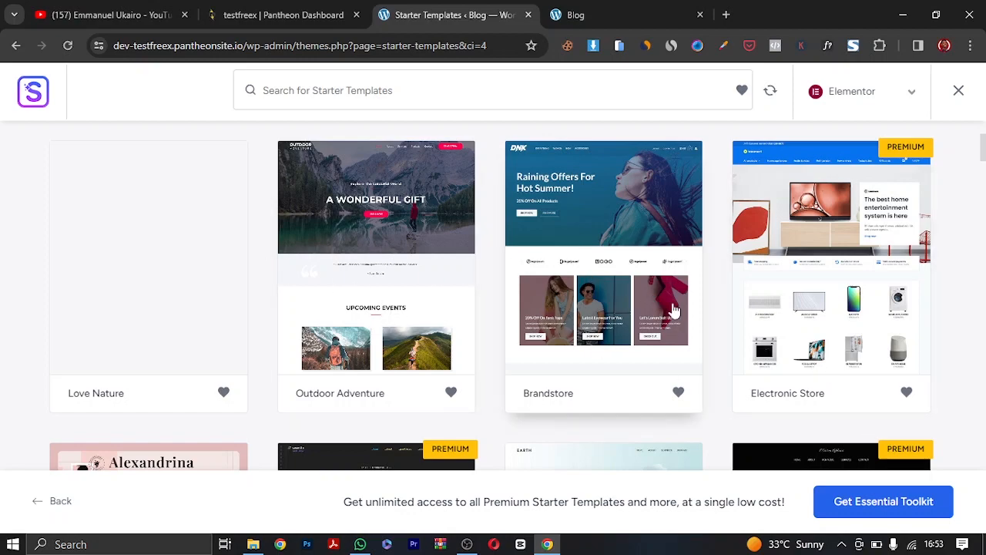
{"action": "scroll", "coordinate": [620, 295], "scroll_direction": "down", "scroll_amount": 10}
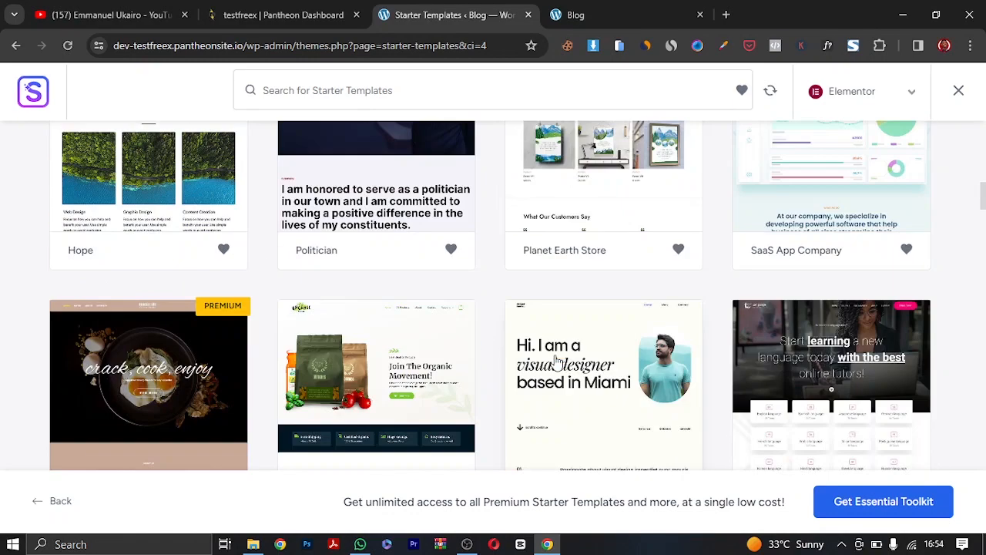
{"action": "scroll", "coordinate": [653, 366], "scroll_direction": "down", "scroll_amount": 5}
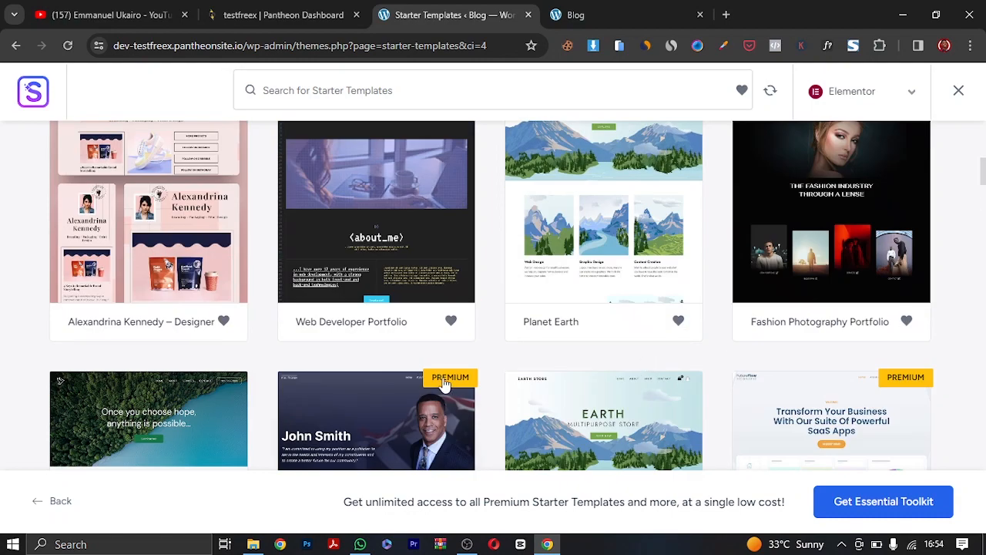
{"action": "scroll", "coordinate": [606, 326], "scroll_direction": "up", "scroll_amount": 4}
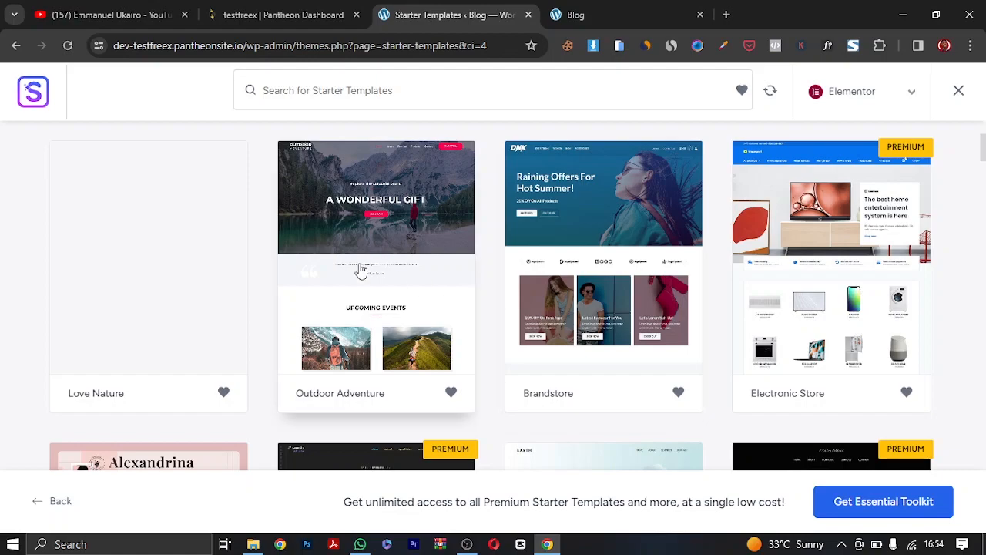
{"action": "scroll", "coordinate": [819, 326], "scroll_direction": "down", "scroll_amount": 10}
{"action": "scroll", "coordinate": [581, 339], "scroll_direction": "down", "scroll_amount": 4}
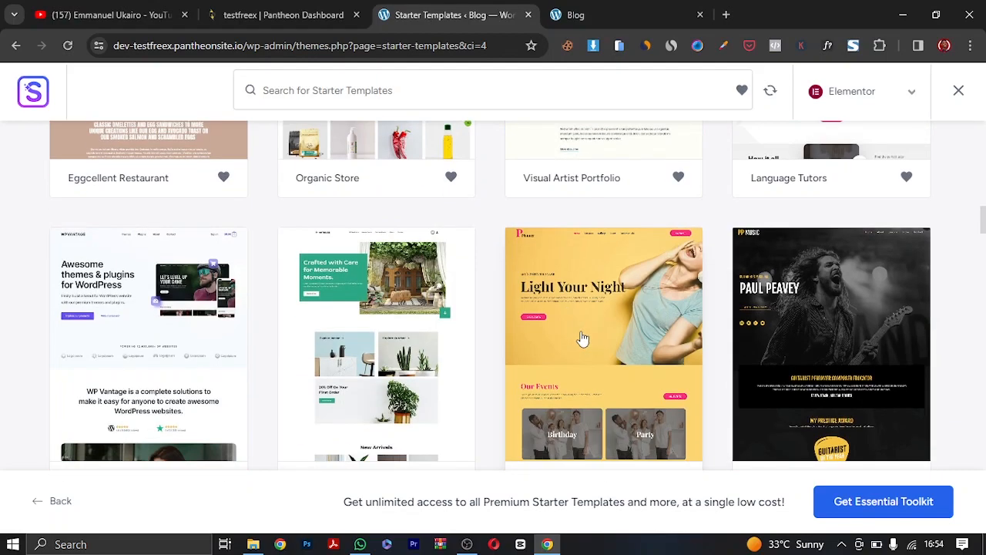
{"action": "scroll", "coordinate": [707, 358], "scroll_direction": "up", "scroll_amount": 4}
{"action": "scroll", "coordinate": [494, 357], "scroll_direction": "up", "scroll_amount": 4}
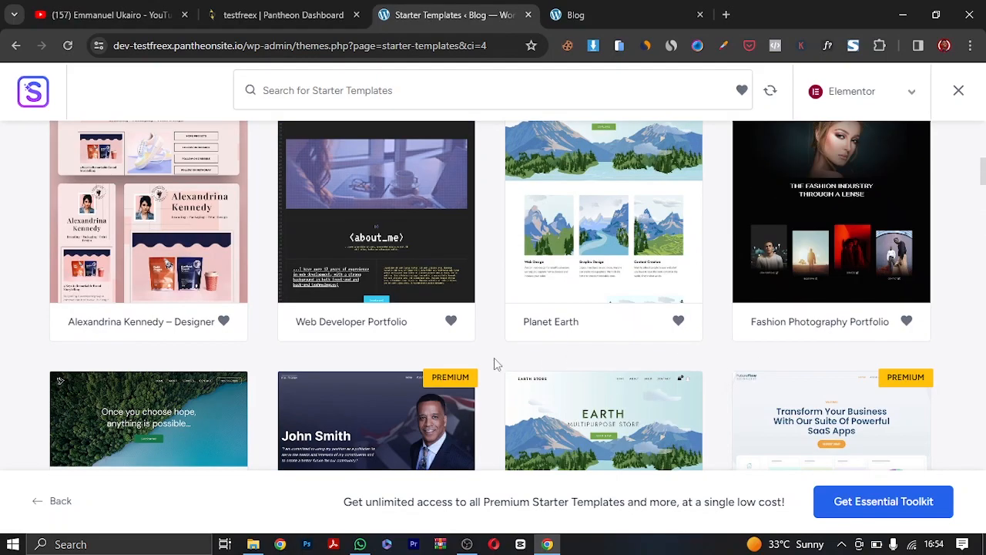
{"action": "scroll", "coordinate": [495, 358], "scroll_direction": "down", "scroll_amount": 4}
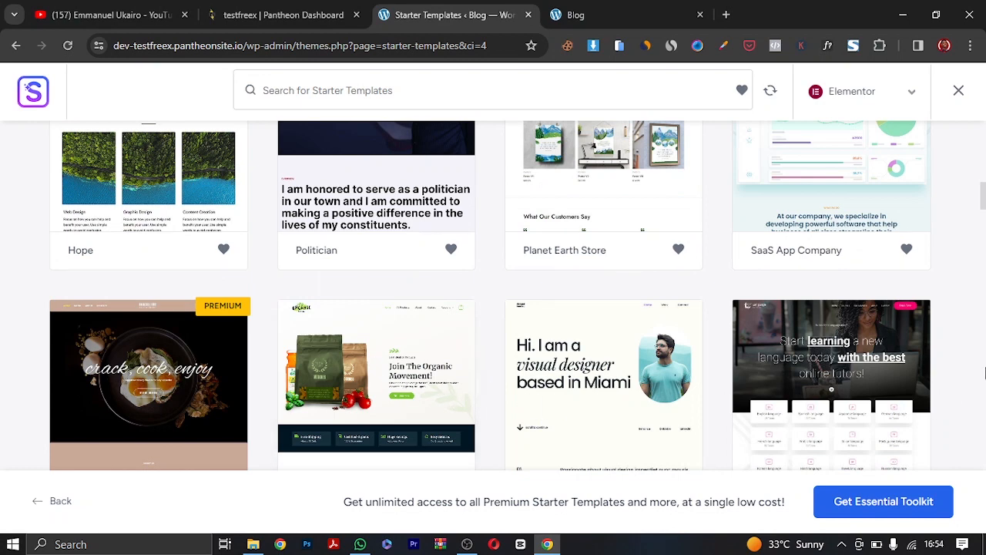
{"action": "left_click_drag", "start_coordinate": [983, 208], "coordinate": [637, 460]}
{"action": "left_click", "coordinate": [614, 435]}
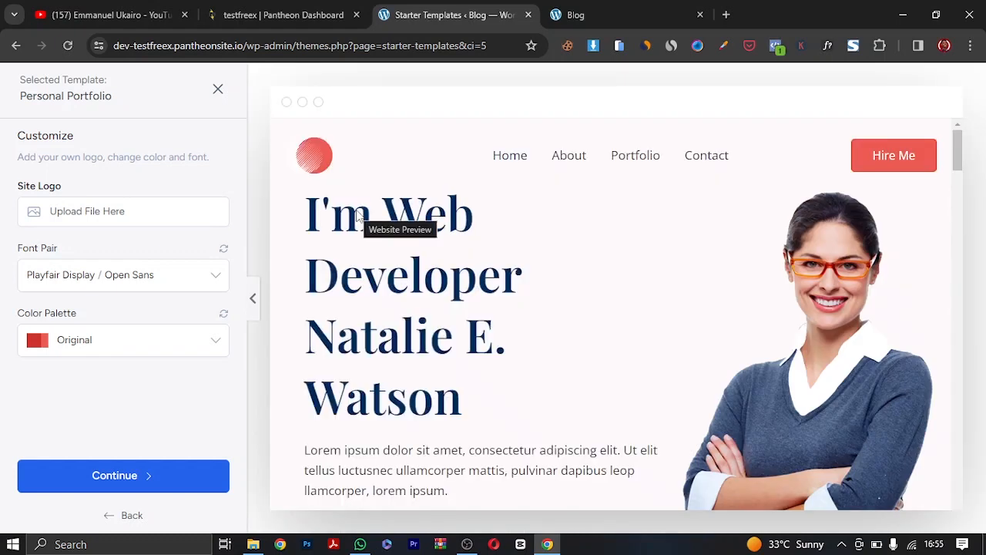
Step: Look through the Personal Portfolio preview and set its font pair to Merriweather / Figtree
{"action": "scroll", "coordinate": [601, 325], "scroll_direction": "down", "scroll_amount": 20}
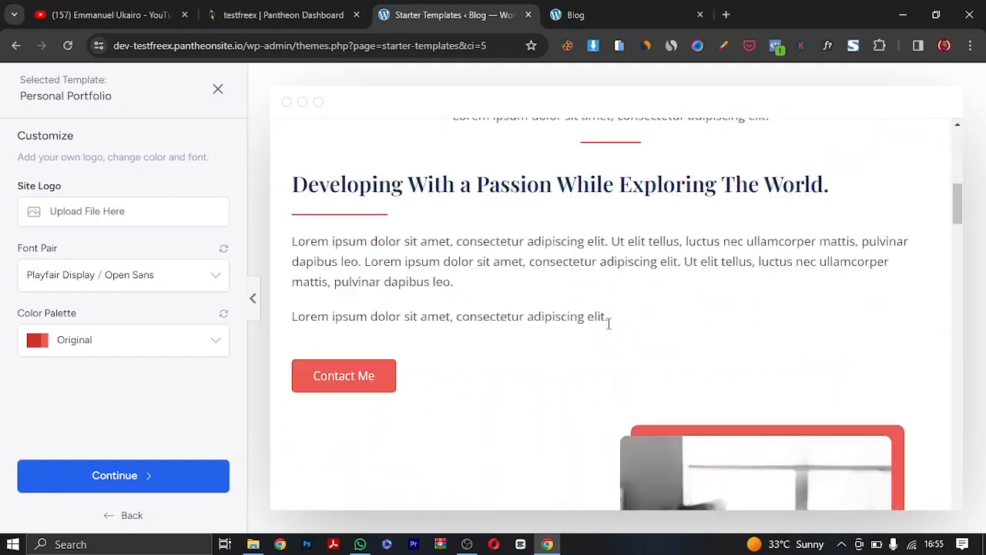
{"action": "scroll", "coordinate": [605, 332], "scroll_direction": "down", "scroll_amount": 5}
{"action": "scroll", "coordinate": [605, 336], "scroll_direction": "up", "scroll_amount": 20}
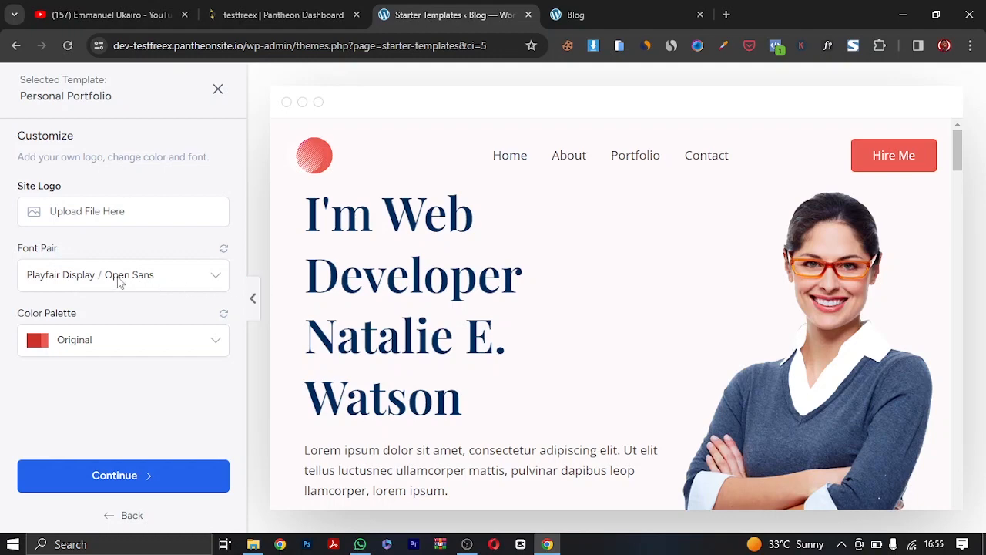
{"action": "left_click", "coordinate": [146, 283]}
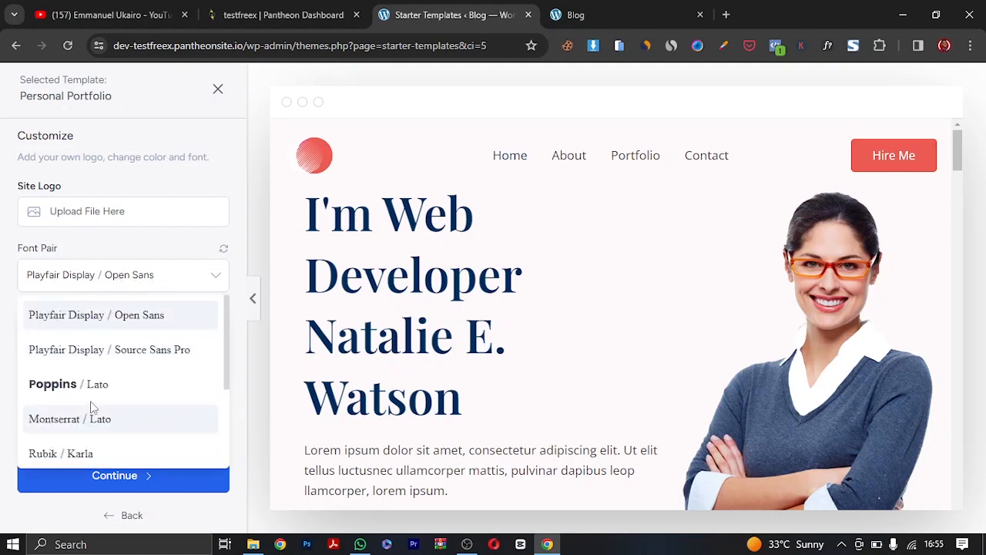
{"action": "scroll", "coordinate": [96, 413], "scroll_direction": "down", "scroll_amount": 2}
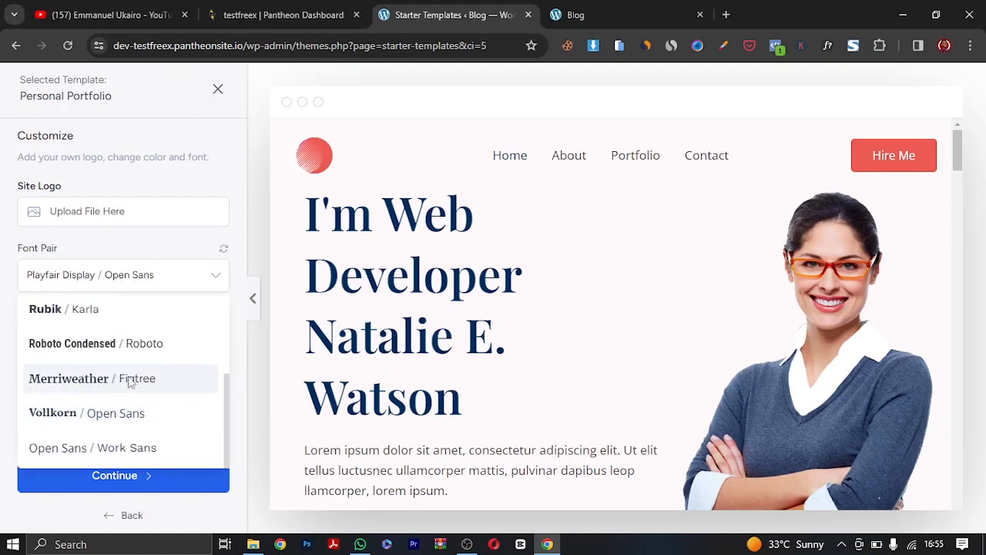
{"action": "left_click", "coordinate": [108, 380]}
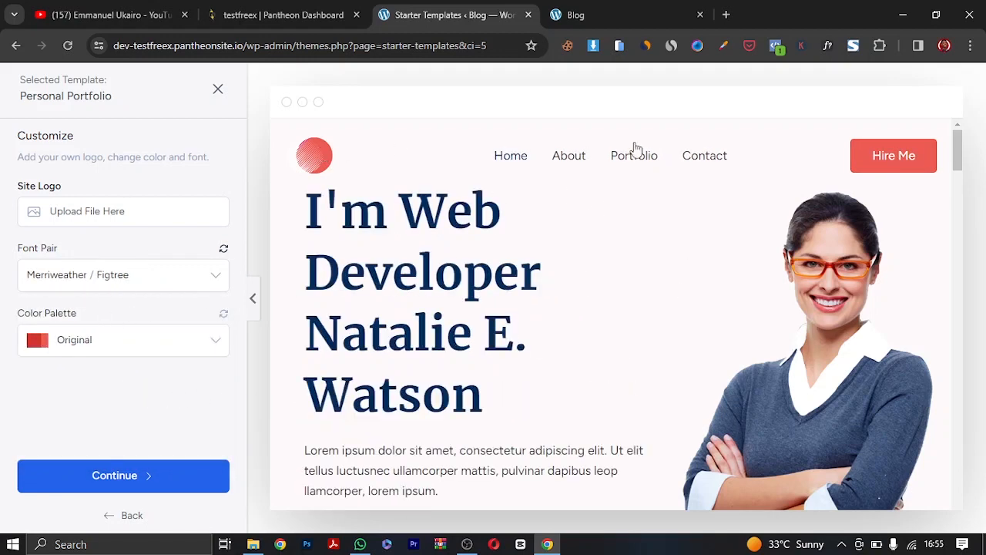
Step: Try the Style 6 and Style 9 color palettes on the Personal Portfolio template
{"action": "left_click", "coordinate": [132, 344]}
{"action": "scroll", "coordinate": [77, 454], "scroll_direction": "down", "scroll_amount": 3}
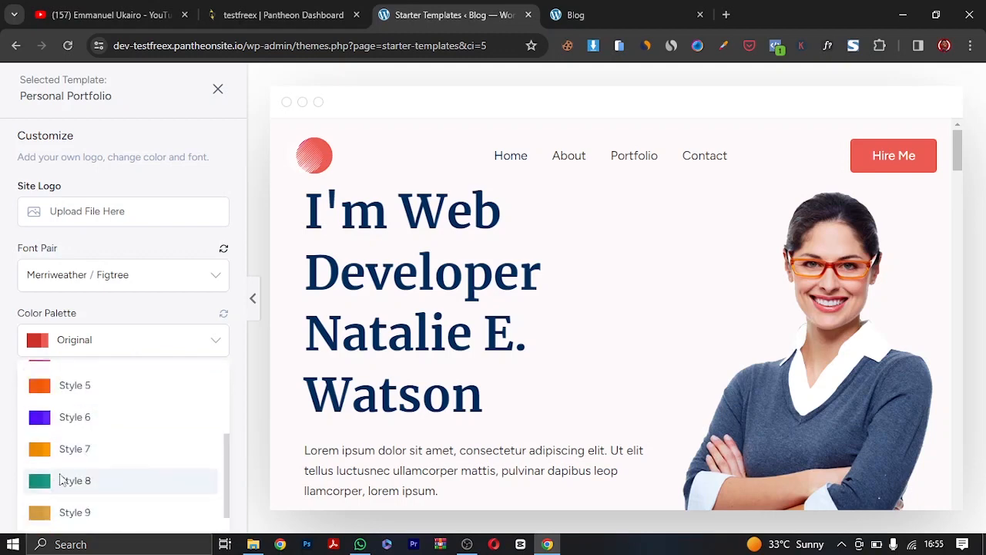
{"action": "left_click", "coordinate": [77, 416]}
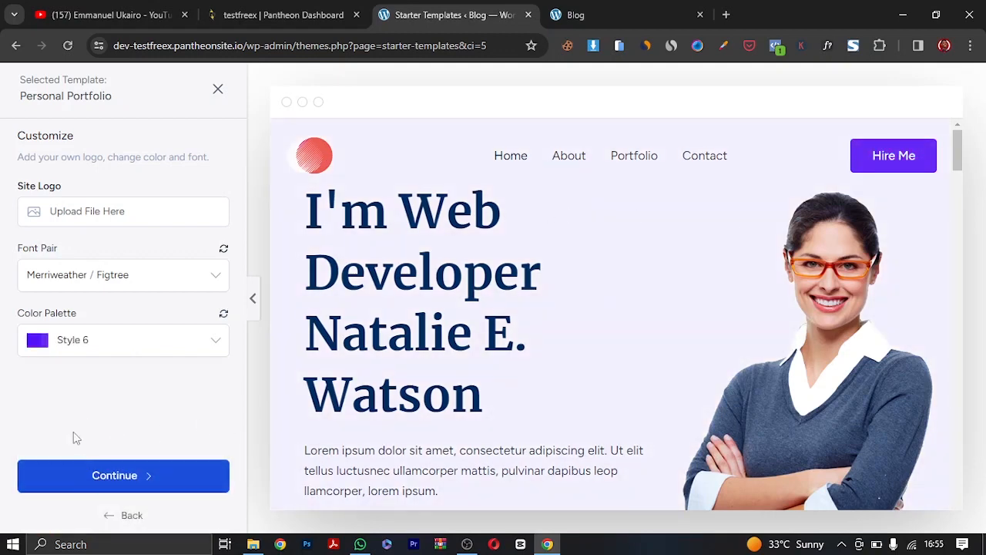
{"action": "left_click", "coordinate": [101, 345]}
{"action": "left_click", "coordinate": [69, 482]}
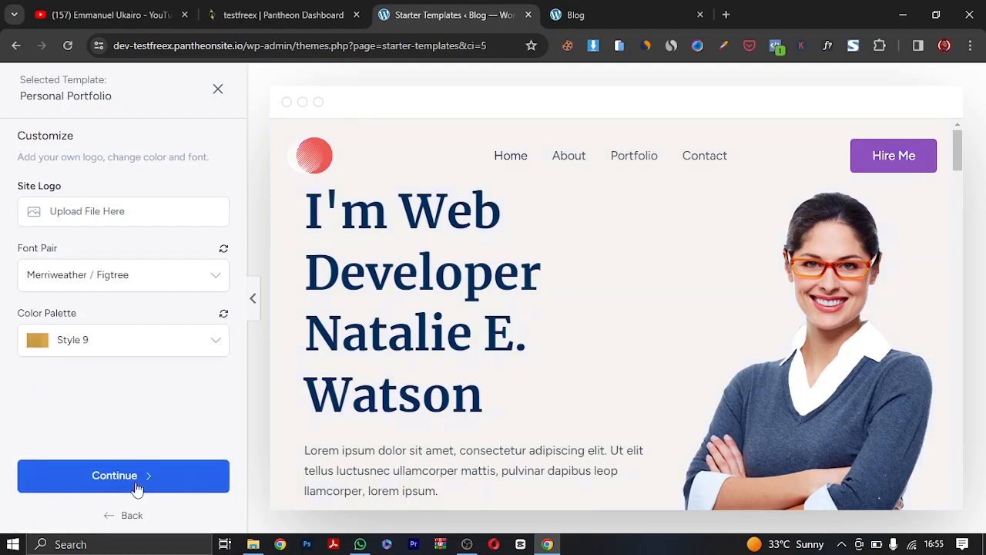
Step: Set the template's color palette to Style 8 and look over the recolored preview
{"action": "left_click", "coordinate": [48, 348]}
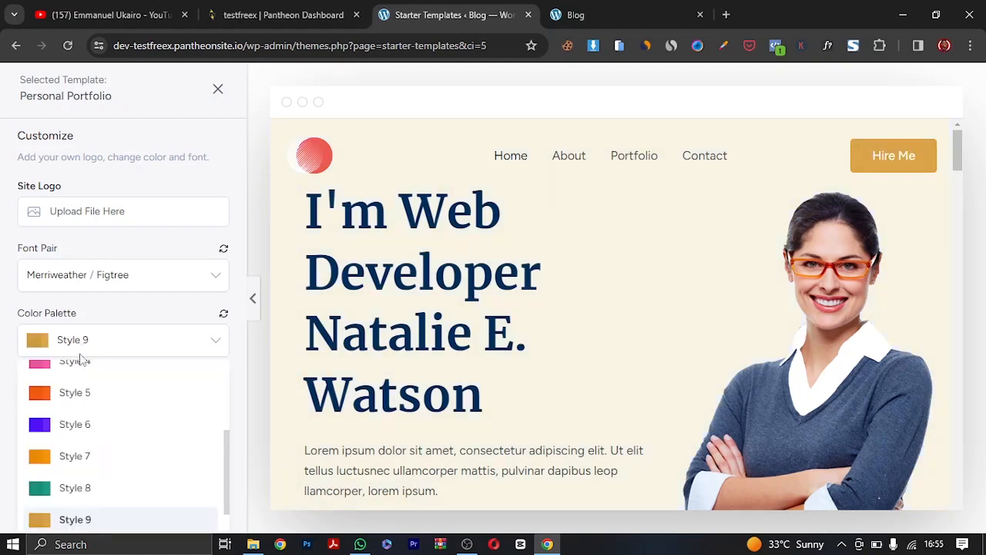
{"action": "left_click", "coordinate": [63, 491]}
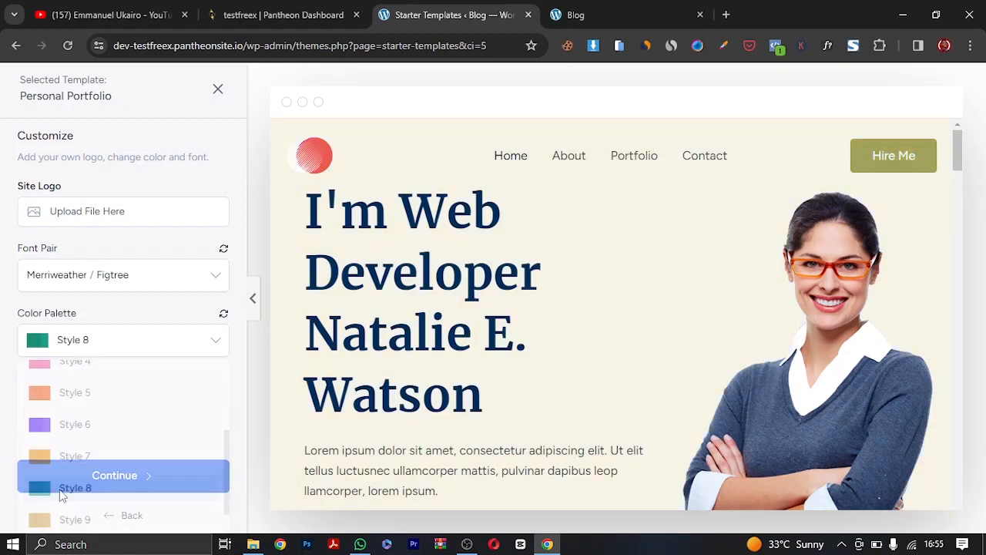
{"action": "scroll", "coordinate": [402, 359], "scroll_direction": "down", "scroll_amount": 5}
{"action": "scroll", "coordinate": [422, 370], "scroll_direction": "down", "scroll_amount": 5}
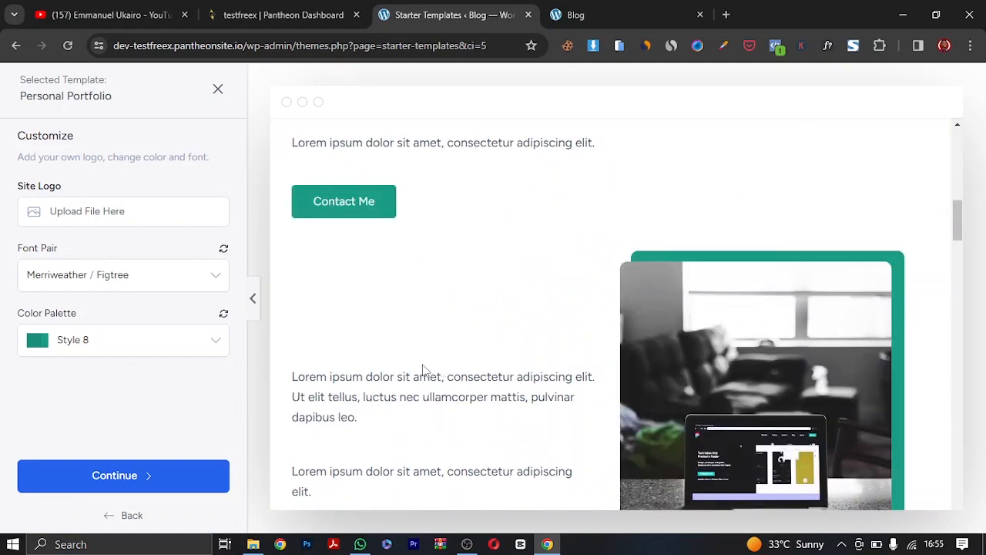
Step: Continue to the final setup form, keep all advanced import options enabled, and submit it to build the website
{"action": "left_click", "coordinate": [119, 475]}
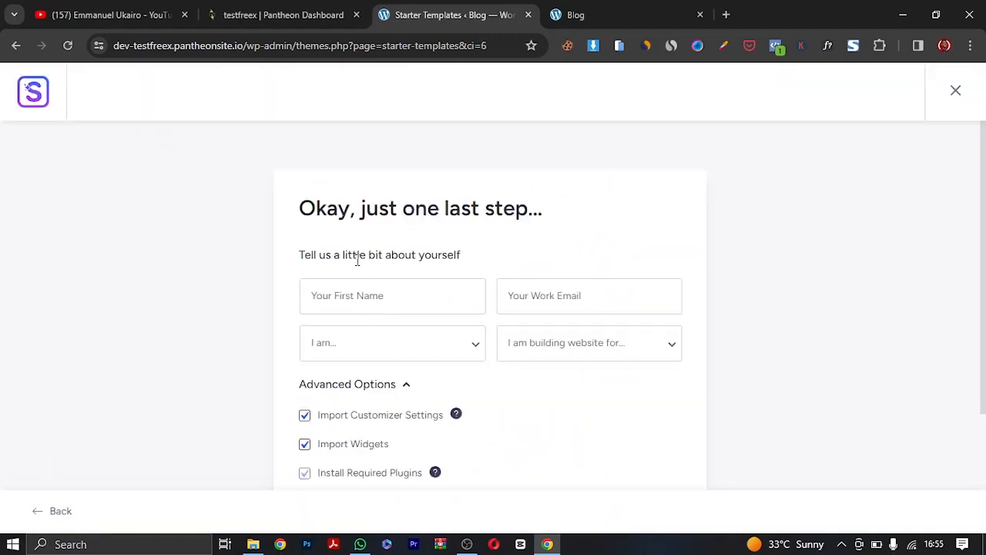
{"action": "scroll", "coordinate": [460, 348], "scroll_direction": "down", "scroll_amount": 3}
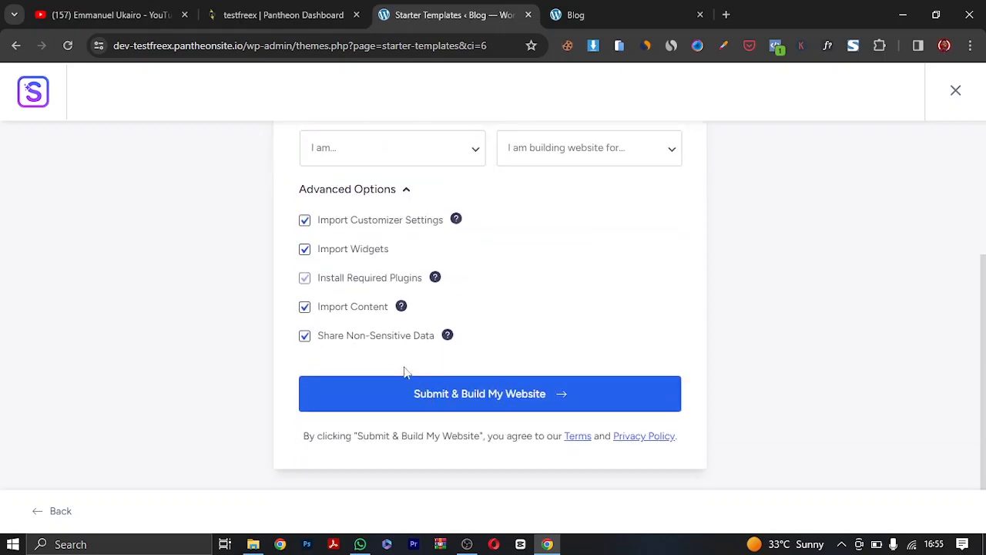
{"action": "scroll", "coordinate": [436, 347], "scroll_direction": "up", "scroll_amount": 3}
{"action": "left_click", "coordinate": [364, 297]}
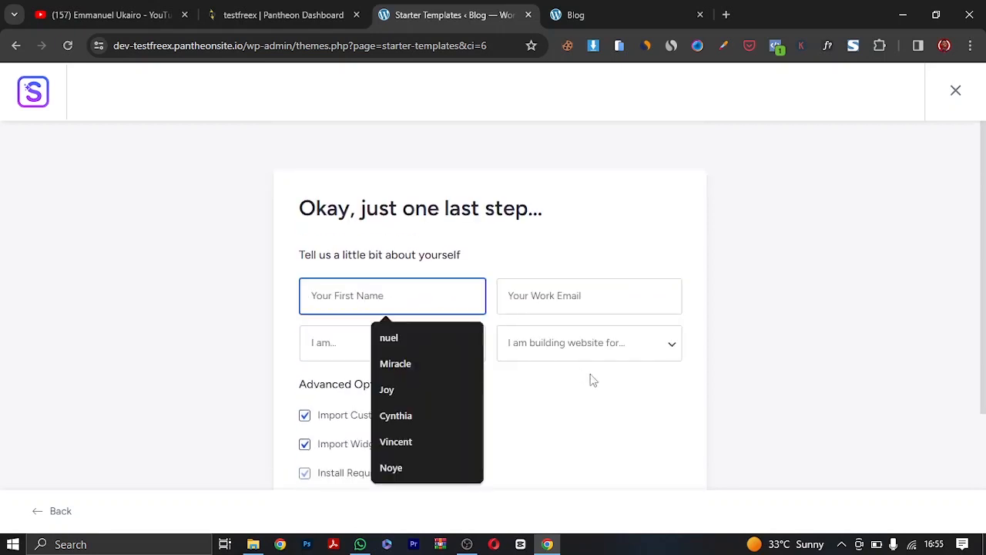
{"action": "scroll", "coordinate": [593, 380], "scroll_direction": "down", "scroll_amount": 3}
{"action": "left_click", "coordinate": [670, 378]}
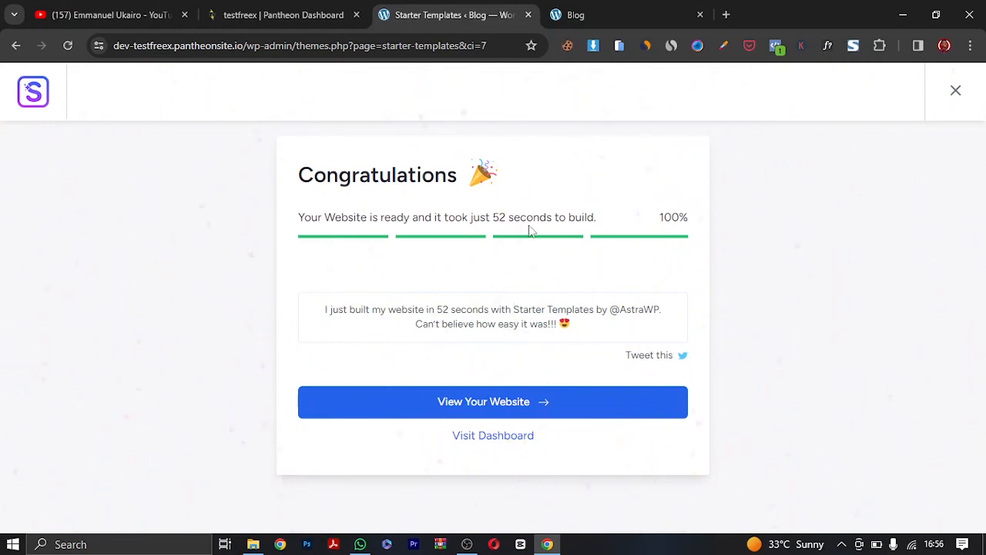
Step: Open the newly built website in a new tab from the wizard's completion page and view it
{"action": "right_click", "coordinate": [500, 413]}
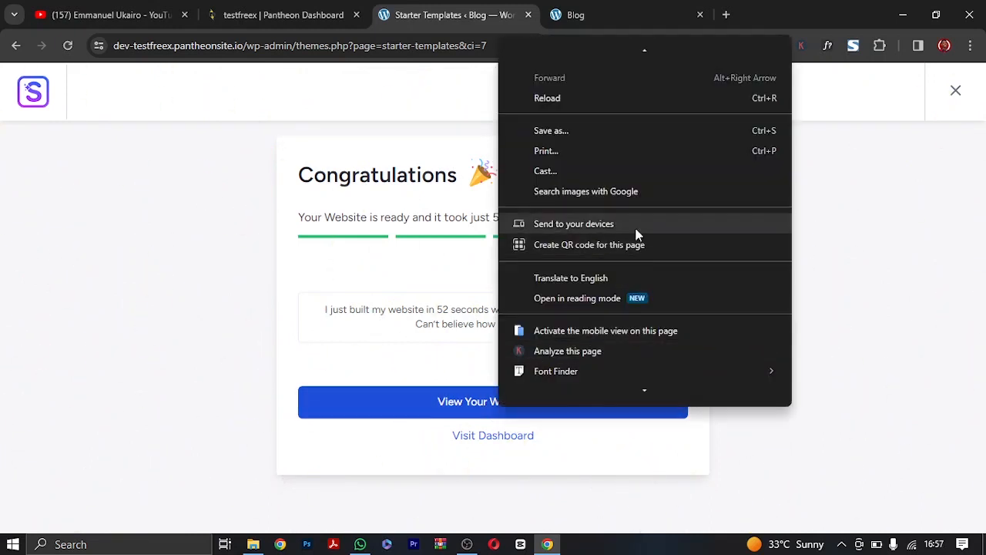
{"action": "left_click", "coordinate": [470, 406]}
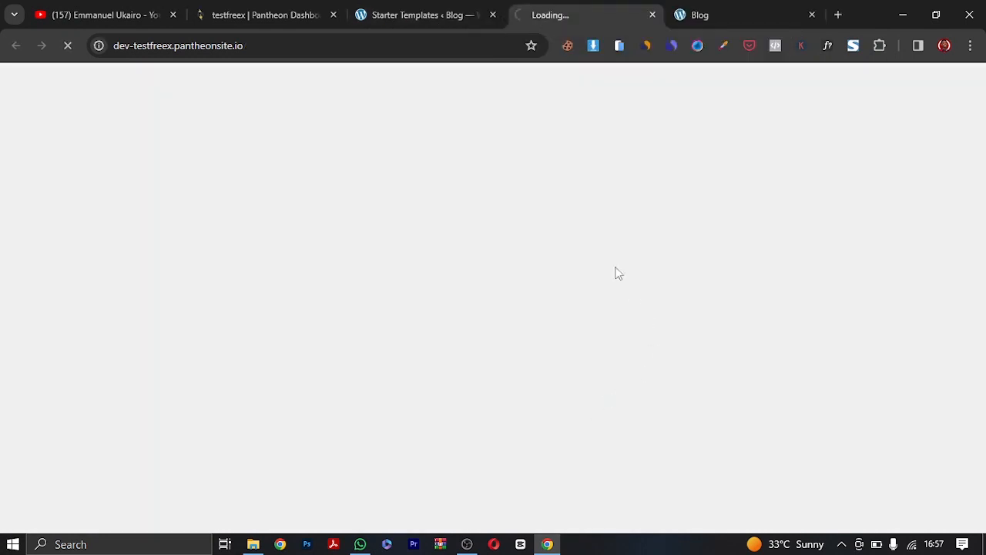
{"action": "left_click", "coordinate": [475, 8]}
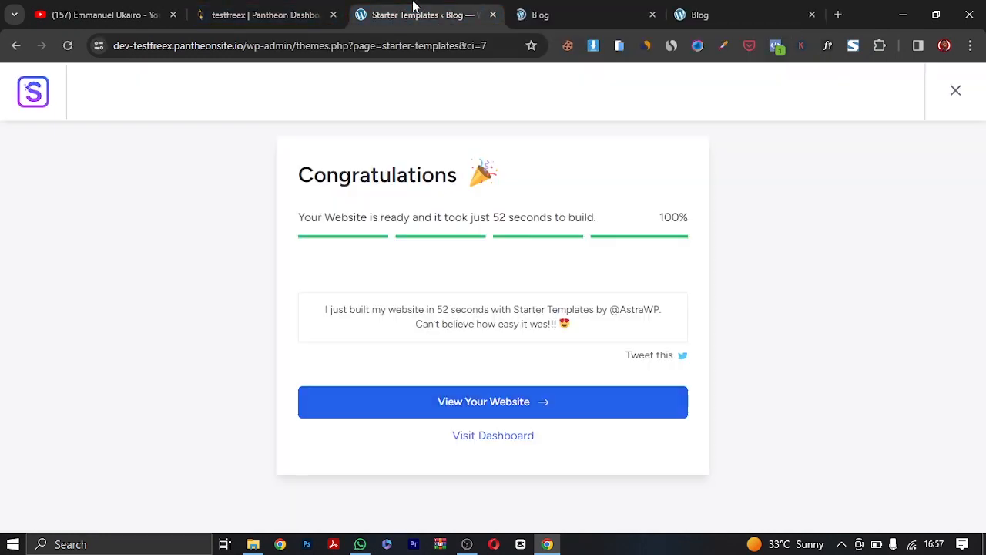
{"action": "left_click", "coordinate": [562, 6]}
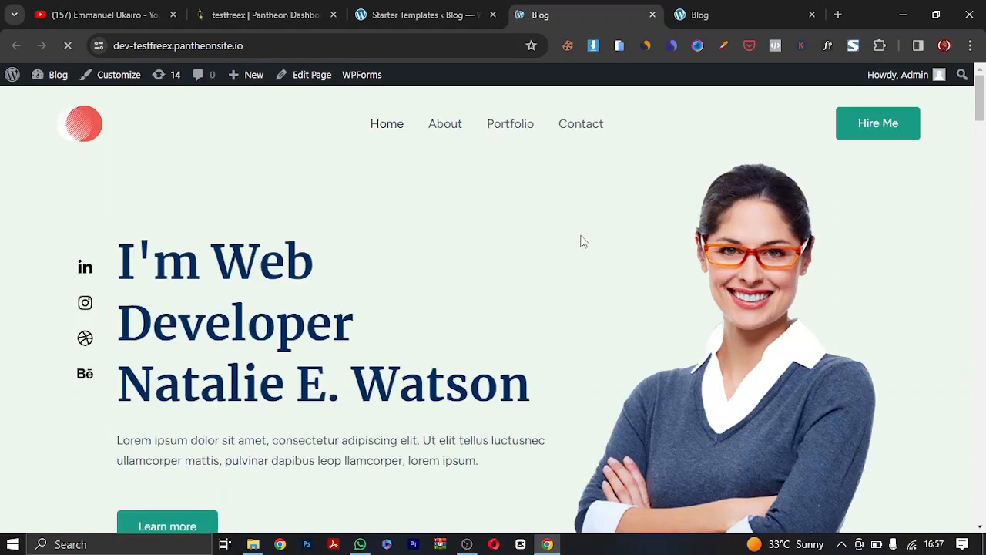
Step: Reload the site's front page in its older tab, look over the imported template, and close that duplicate tab
{"action": "left_click", "coordinate": [696, 16]}
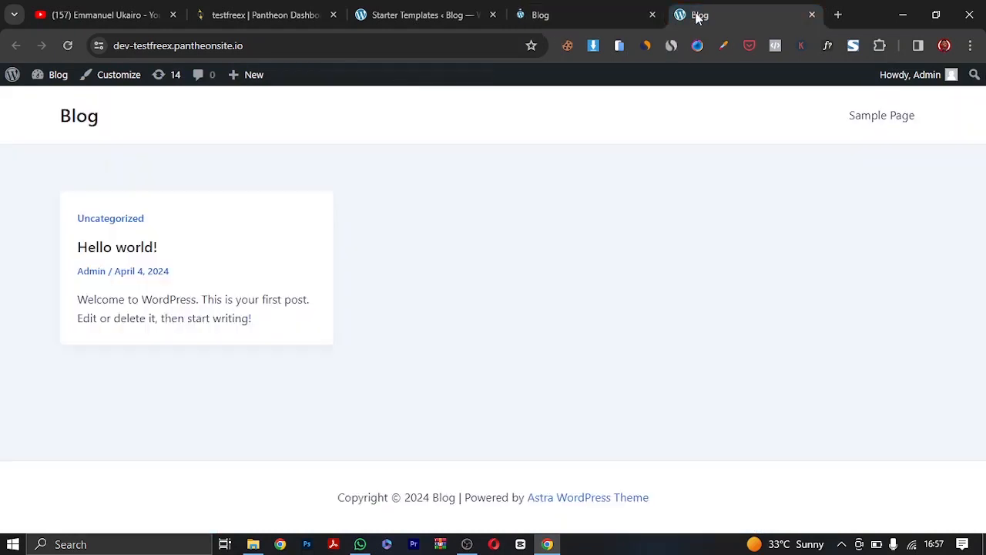
{"action": "left_click", "coordinate": [68, 44]}
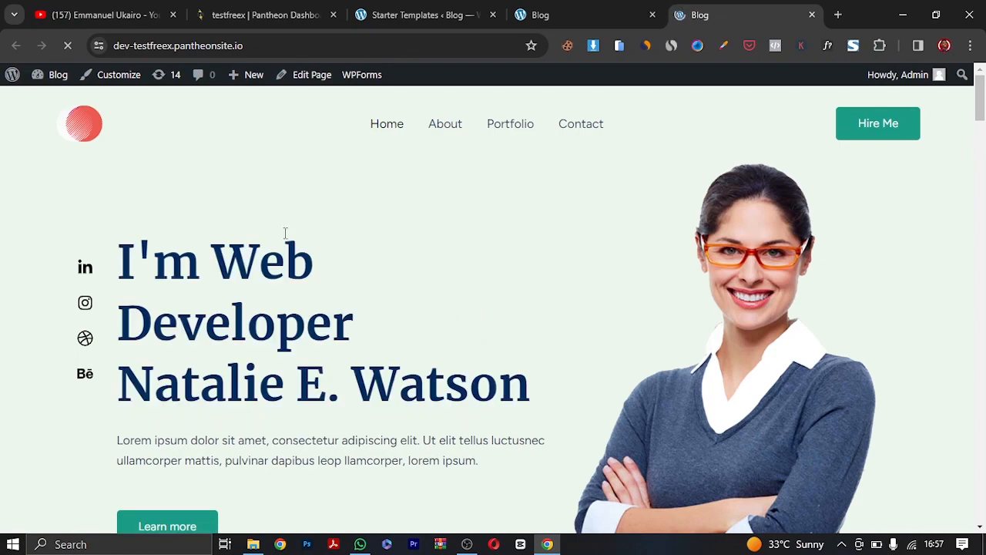
{"action": "scroll", "coordinate": [575, 308], "scroll_direction": "down", "scroll_amount": 20}
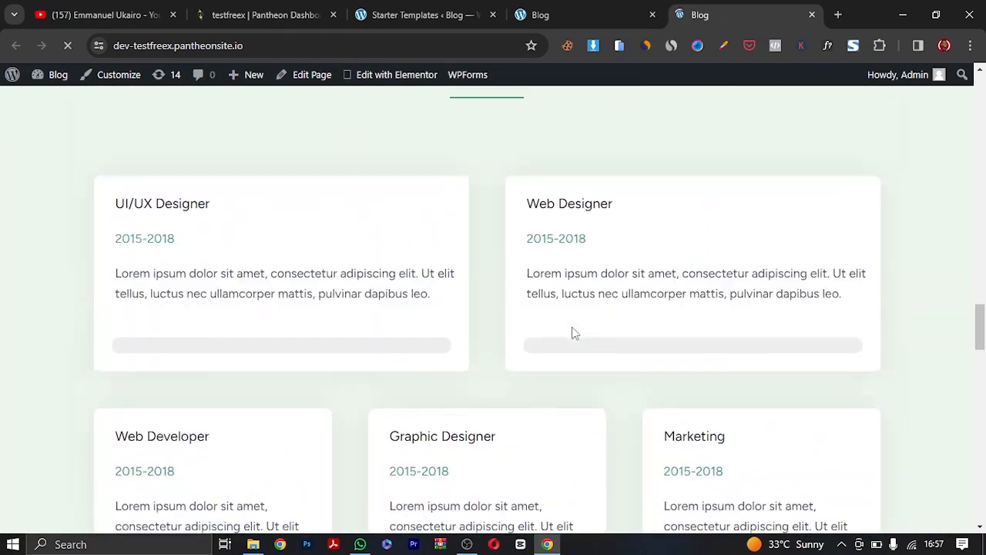
{"action": "scroll", "coordinate": [573, 335], "scroll_direction": "up", "scroll_amount": 20}
{"action": "left_click", "coordinate": [811, 17]}
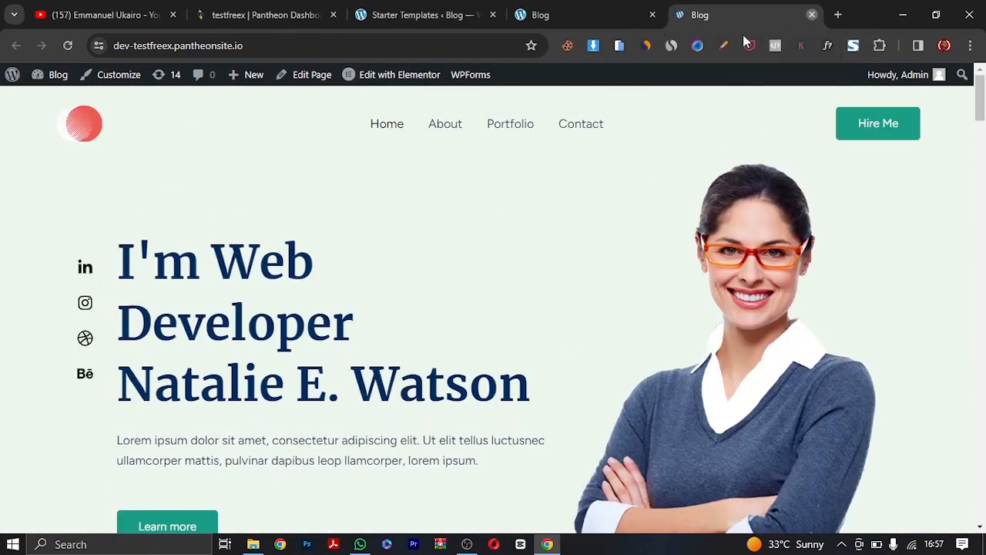
Step: Exit the finished Starter Templates wizard and look over the built front page in its own tab
{"action": "left_click", "coordinate": [440, 12]}
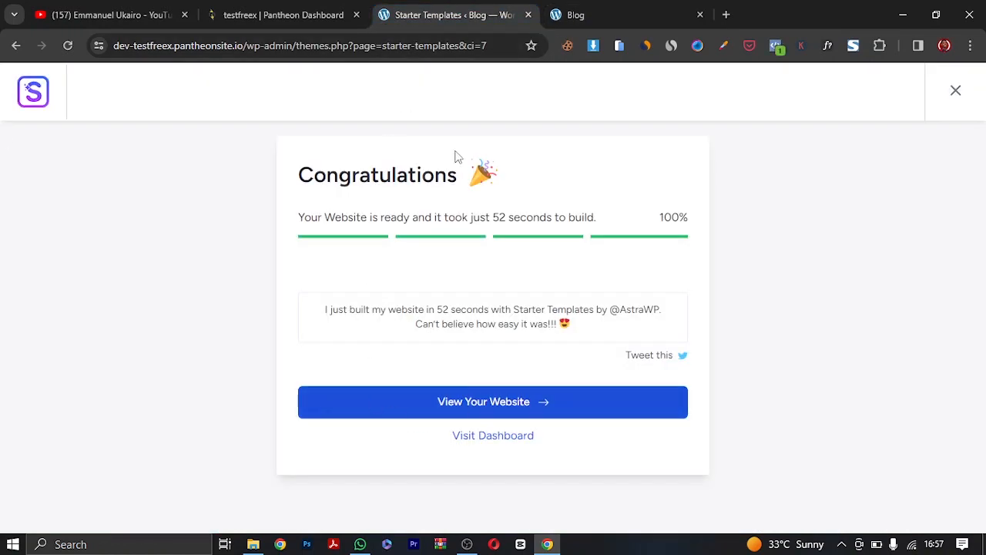
{"action": "left_click", "coordinate": [954, 90]}
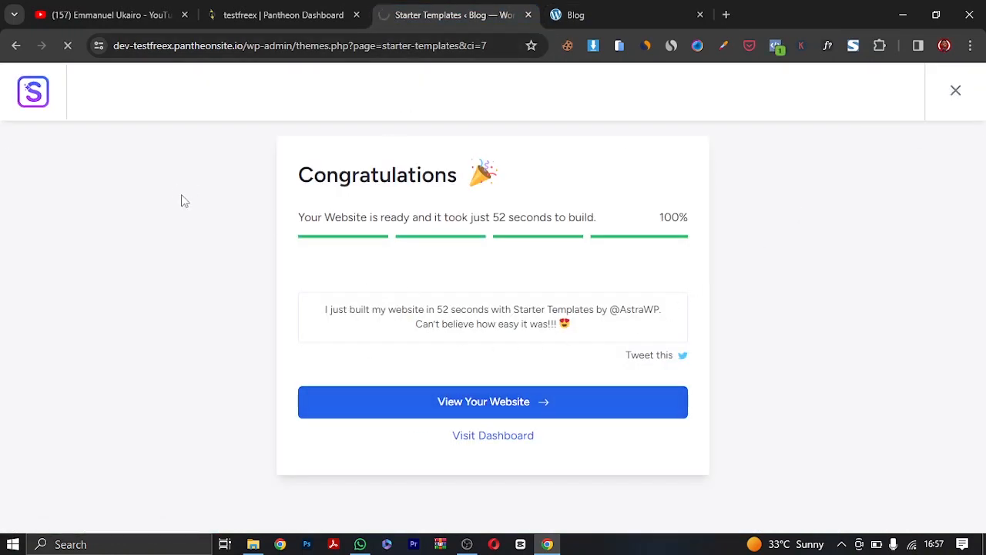
{"action": "left_click", "coordinate": [596, 6]}
{"action": "scroll", "coordinate": [482, 343], "scroll_direction": "down", "scroll_amount": 15}
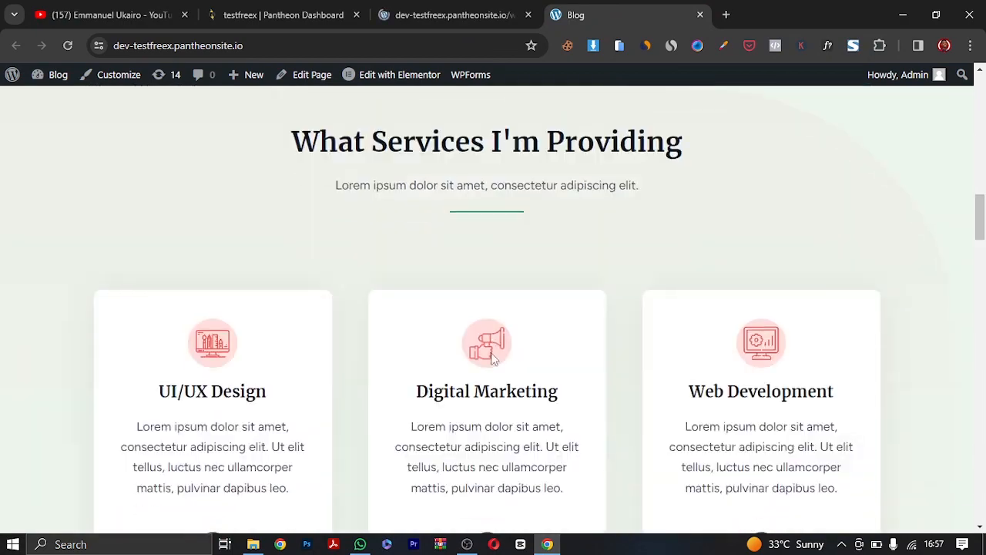
Step: Open the site's About page from the front page and look over its imported content
{"action": "scroll", "coordinate": [497, 361], "scroll_direction": "up", "scroll_amount": 15}
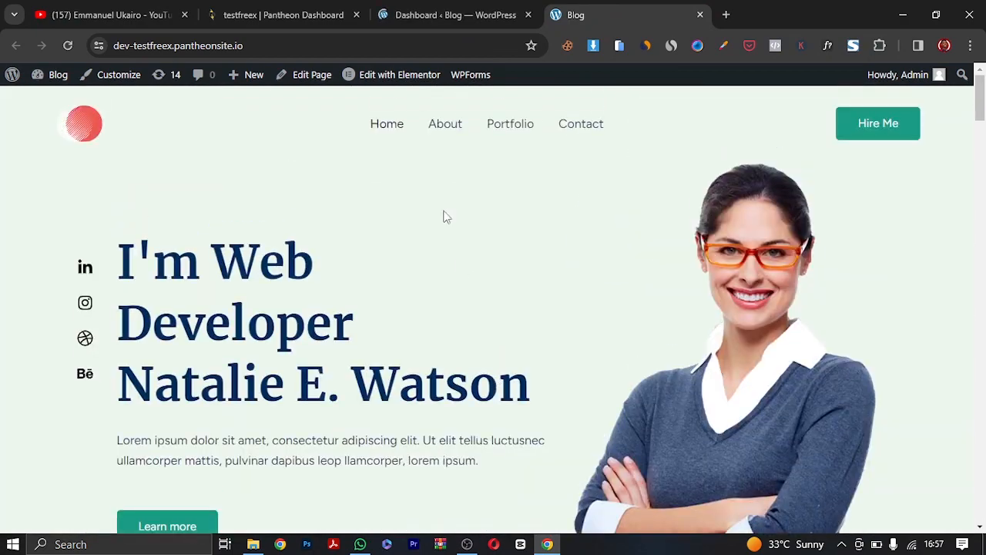
{"action": "left_click", "coordinate": [451, 143]}
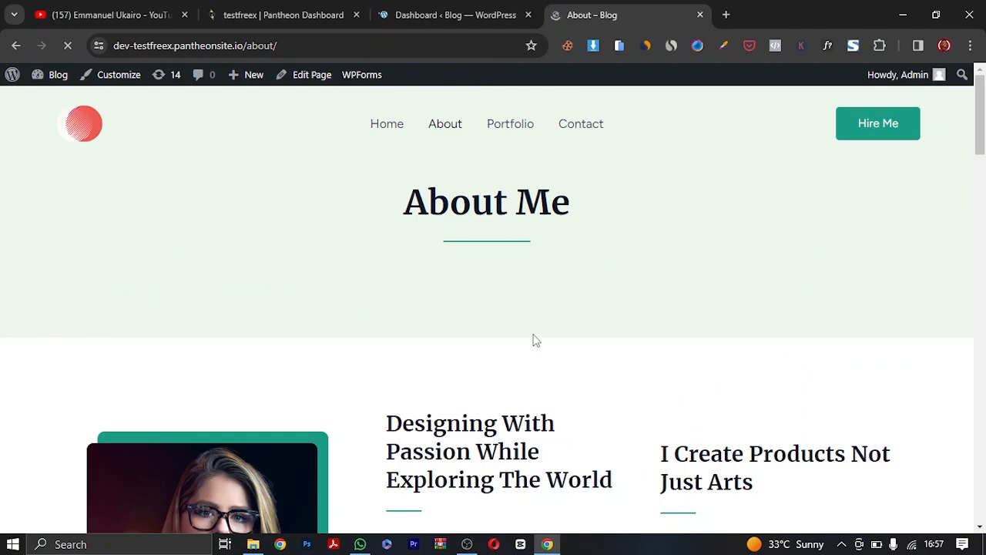
{"action": "scroll", "coordinate": [542, 355], "scroll_direction": "down", "scroll_amount": 9}
{"action": "scroll", "coordinate": [542, 355], "scroll_direction": "up", "scroll_amount": 9}
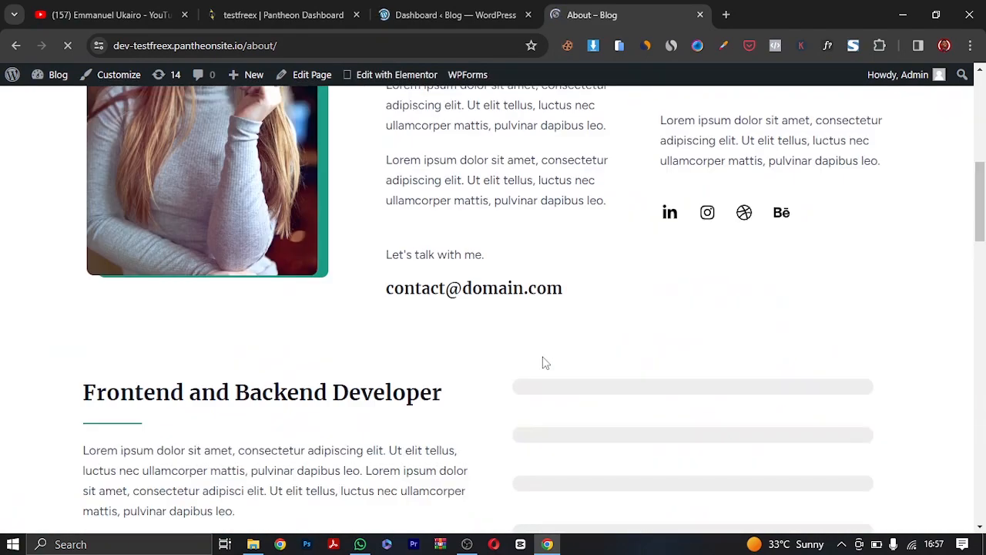
Step: Go to the pages list in the WordPress dashboard and open the Home page with Elementor in a new tab
{"action": "left_click", "coordinate": [454, 14]}
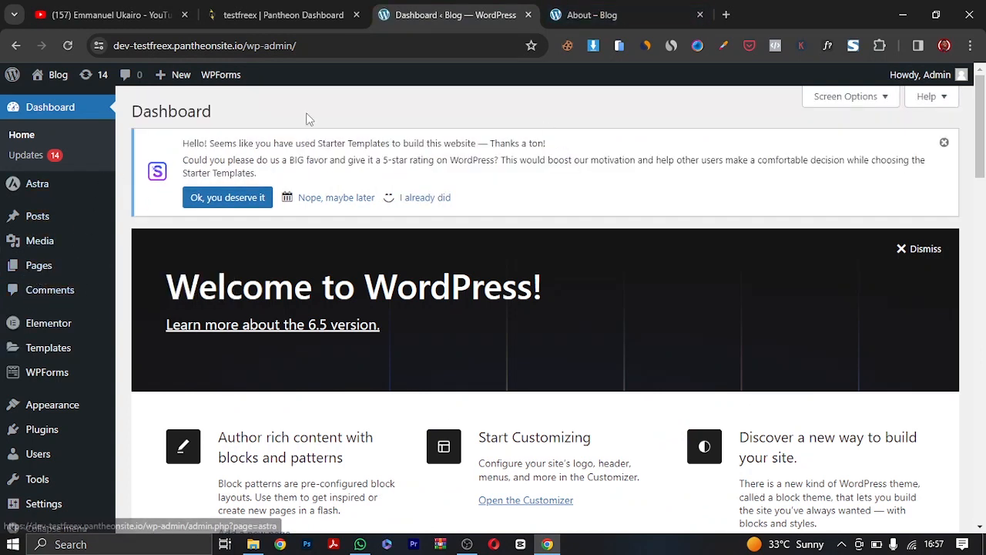
{"action": "mouse_move", "coordinate": [35, 274]}
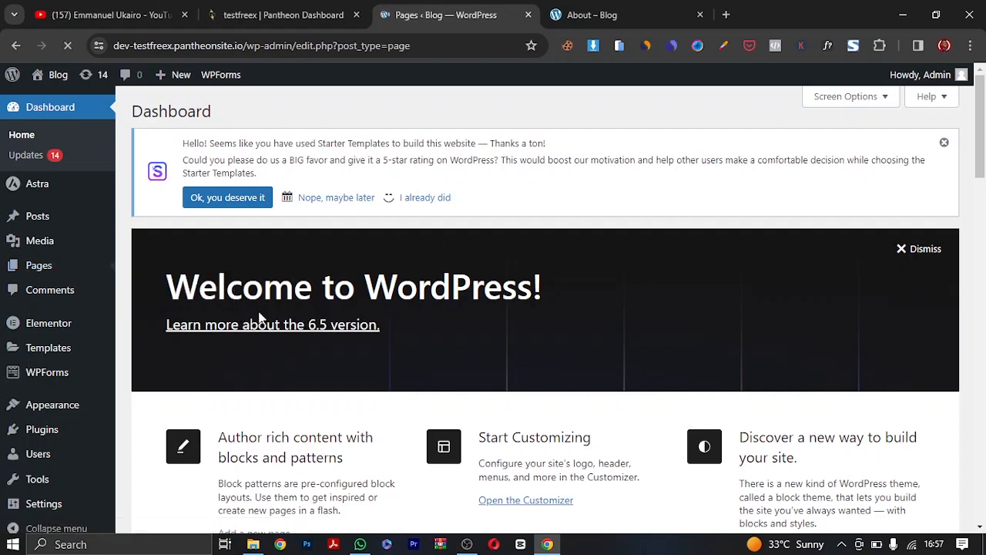
{"action": "scroll", "coordinate": [462, 346], "scroll_direction": "down", "scroll_amount": 3}
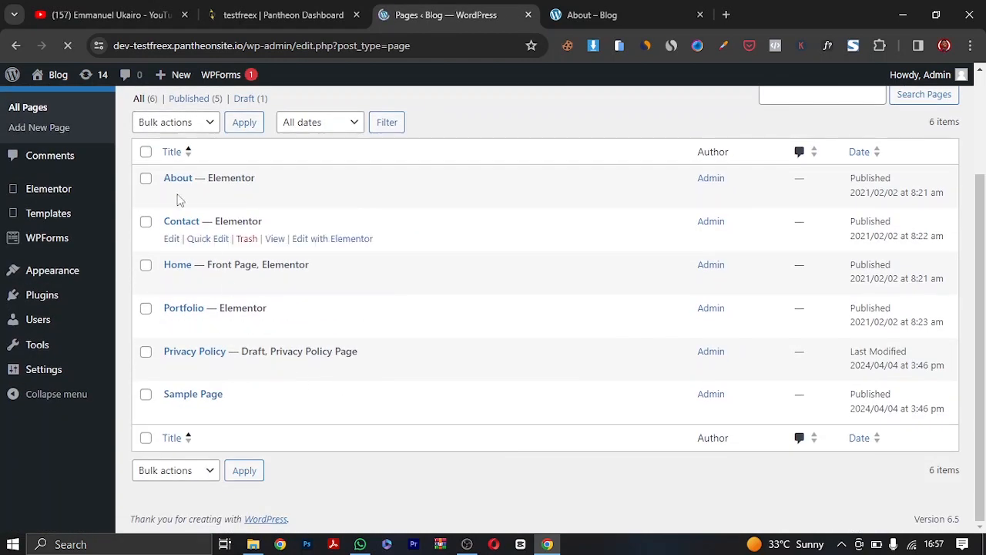
{"action": "scroll", "coordinate": [247, 277], "scroll_direction": "up", "scroll_amount": 1}
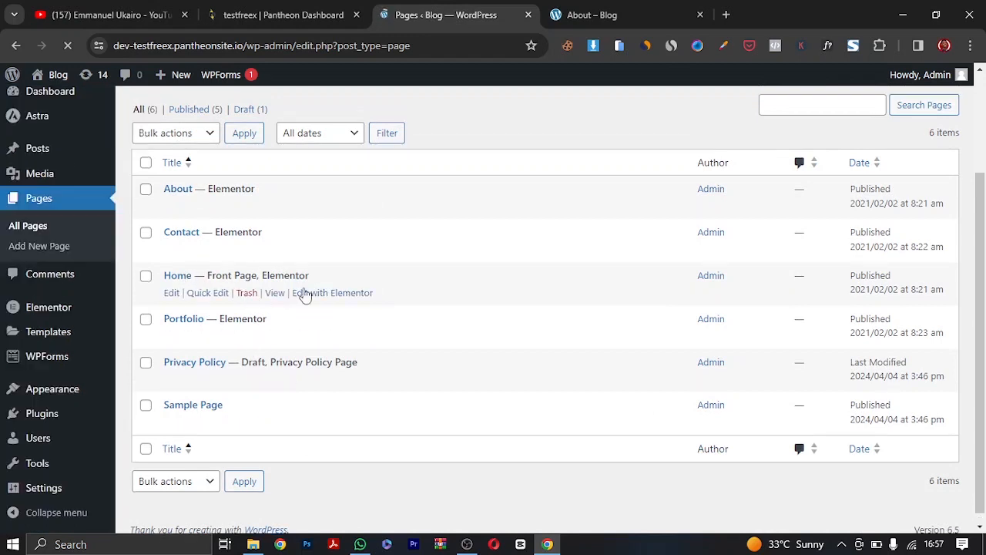
{"action": "right_click", "coordinate": [346, 295]}
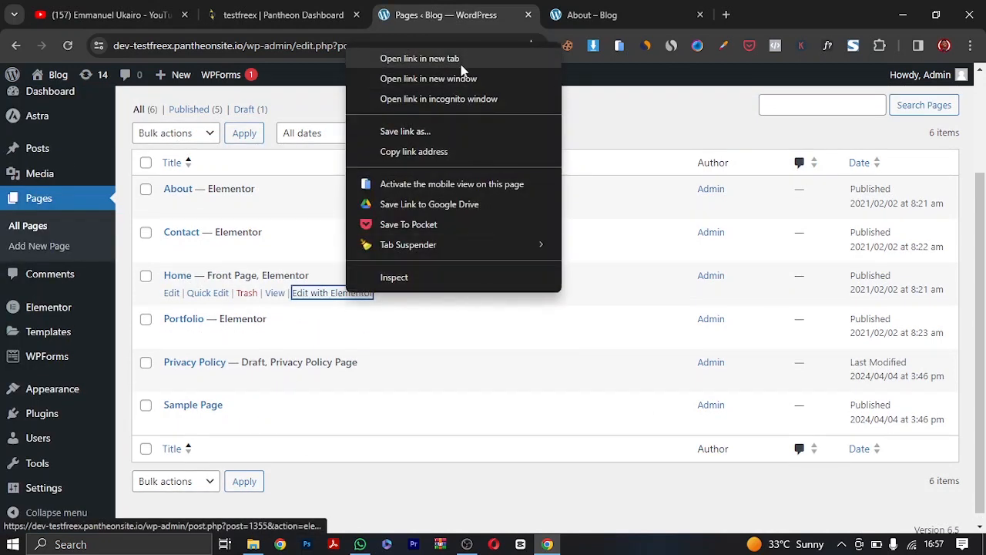
{"action": "left_click", "coordinate": [463, 63]}
{"action": "left_click", "coordinate": [556, 14]}
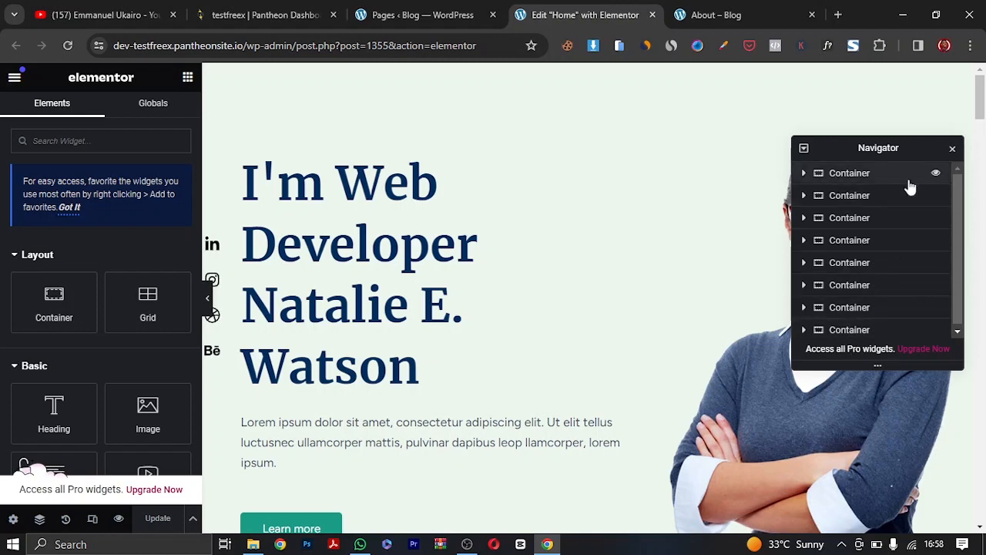
Step: Hide and restore the first container in the Navigator, and close the Navigator
{"action": "left_click", "coordinate": [935, 178]}
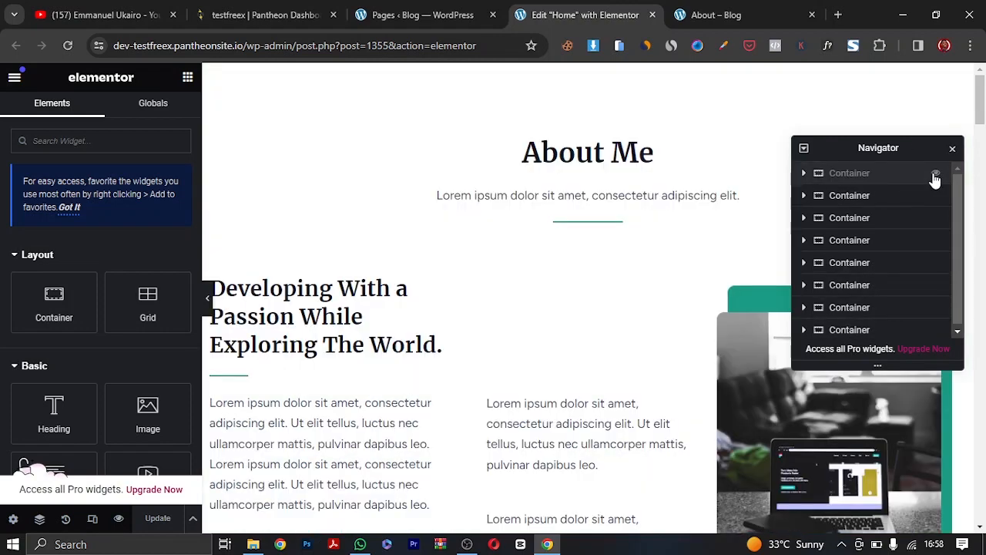
{"action": "left_click", "coordinate": [936, 178]}
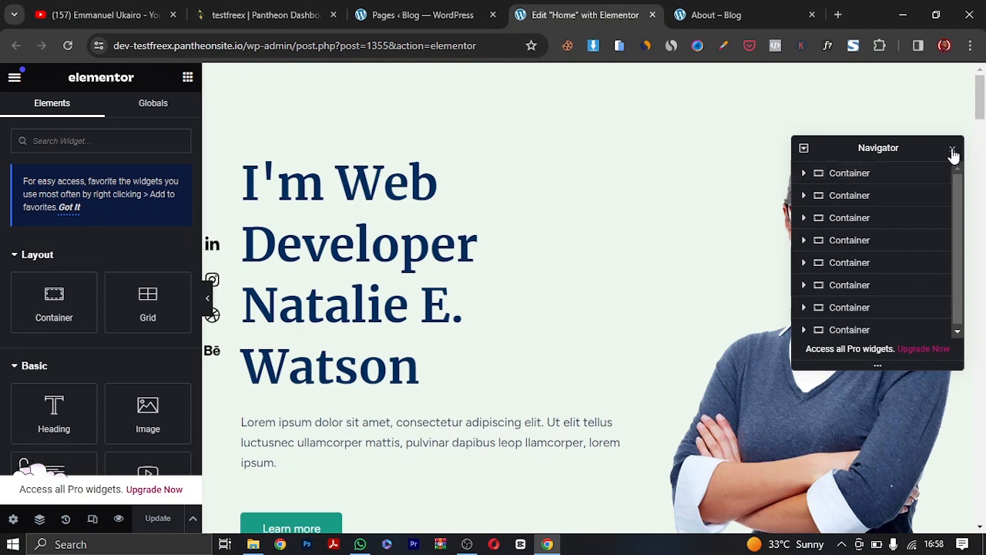
{"action": "left_click", "coordinate": [954, 150]}
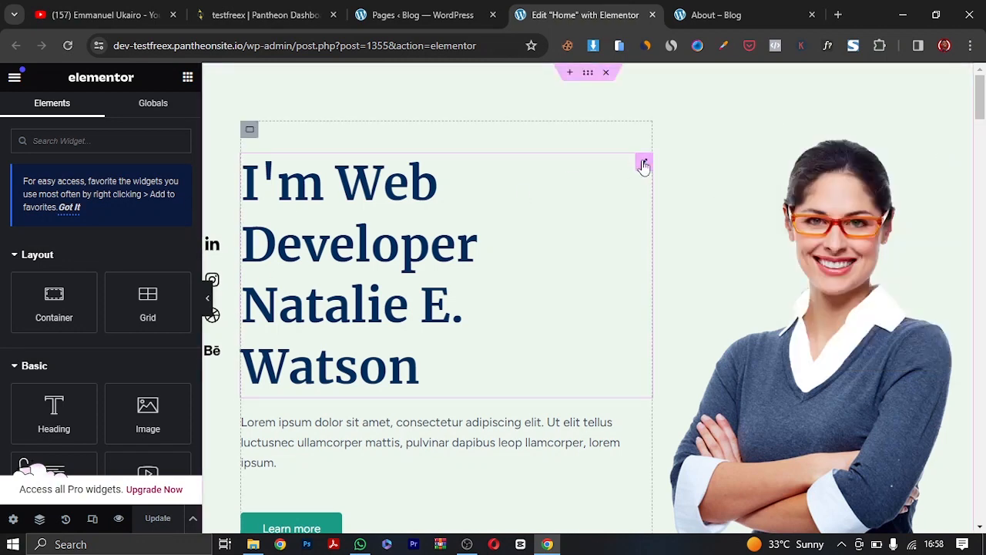
Step: Replace "I'm Web Develop" at the start of the hero heading's title with "This is my "
{"action": "left_click", "coordinate": [643, 165]}
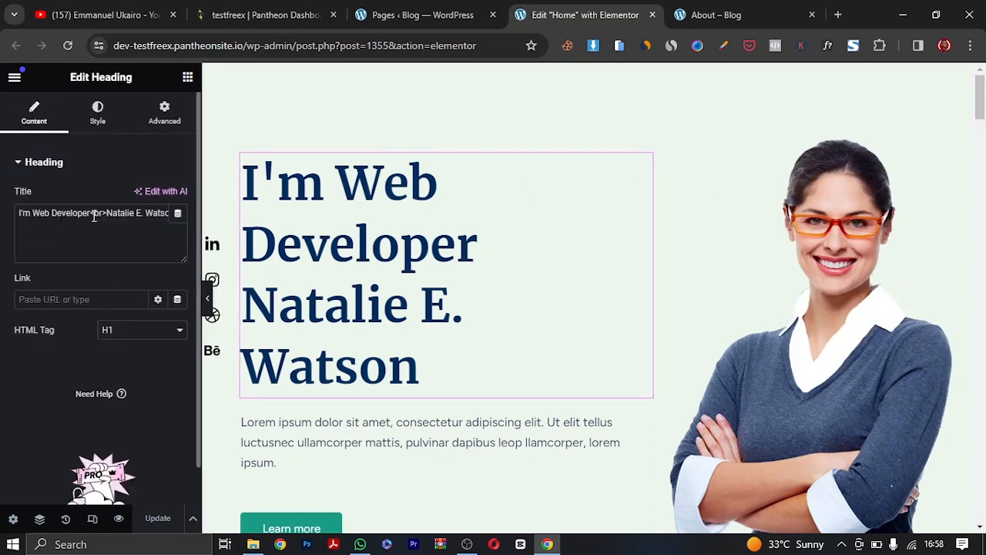
{"action": "left_click_drag", "start_coordinate": [78, 213], "coordinate": [6, 223]}
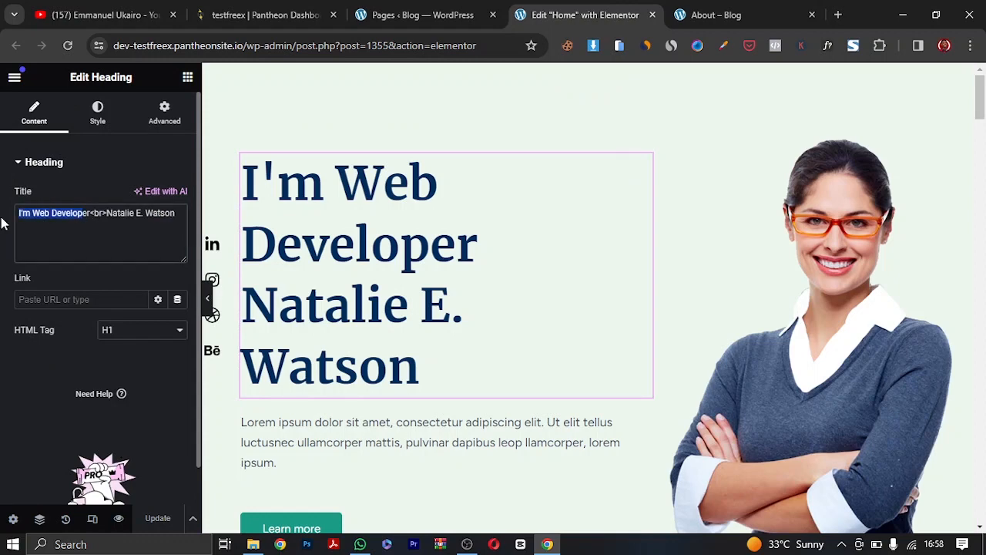
{"action": "type", "text": "Thia"}
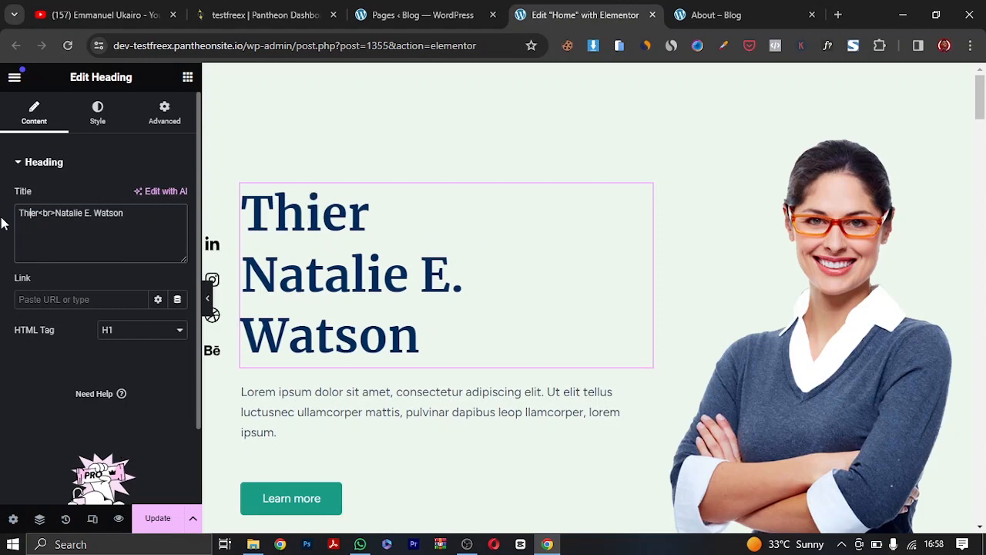
{"action": "key", "text": "BackSpace"}
{"action": "type", "text": "s is "}
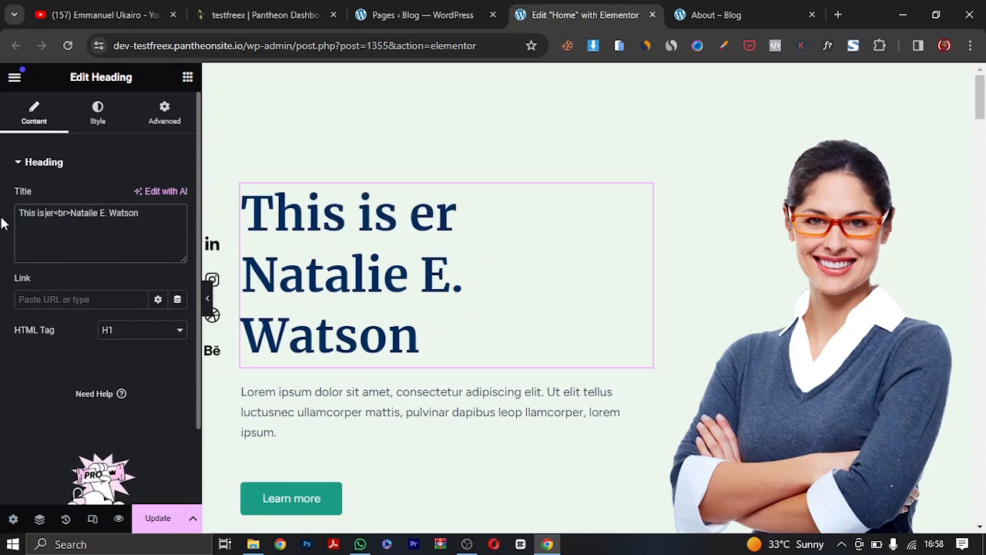
{"action": "type", "text": "my"}
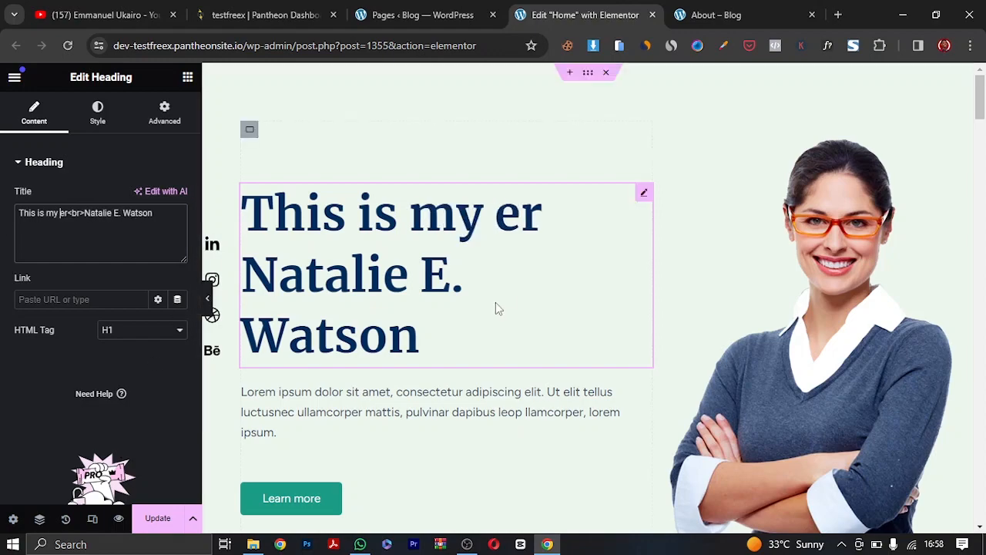
{"action": "scroll", "coordinate": [501, 351], "scroll_direction": "down", "scroll_amount": 5}
{"action": "scroll", "coordinate": [501, 351], "scroll_direction": "up", "scroll_amount": 5}
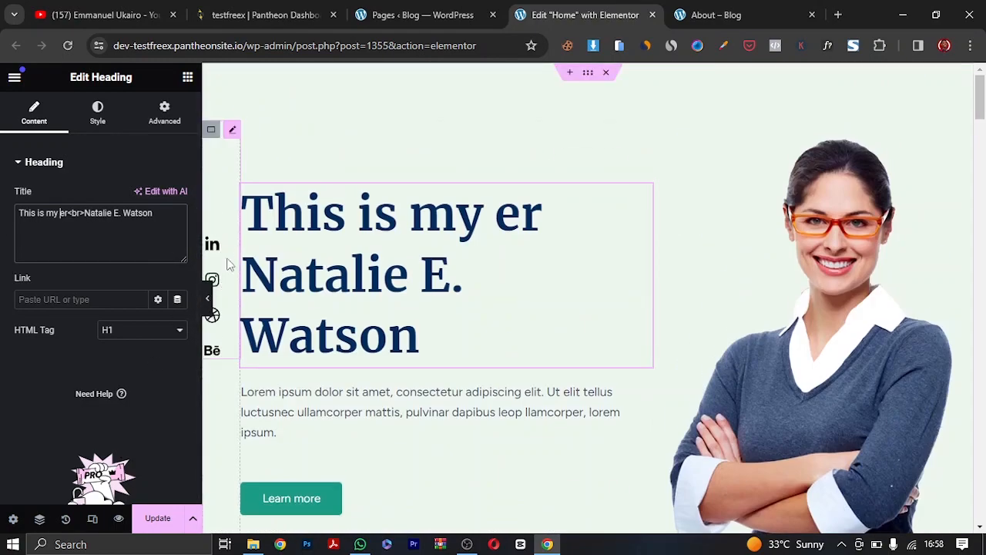
Step: Open the hero paragraph for editing and select all its text, and open the hero image's settings
{"action": "left_click", "coordinate": [645, 399]}
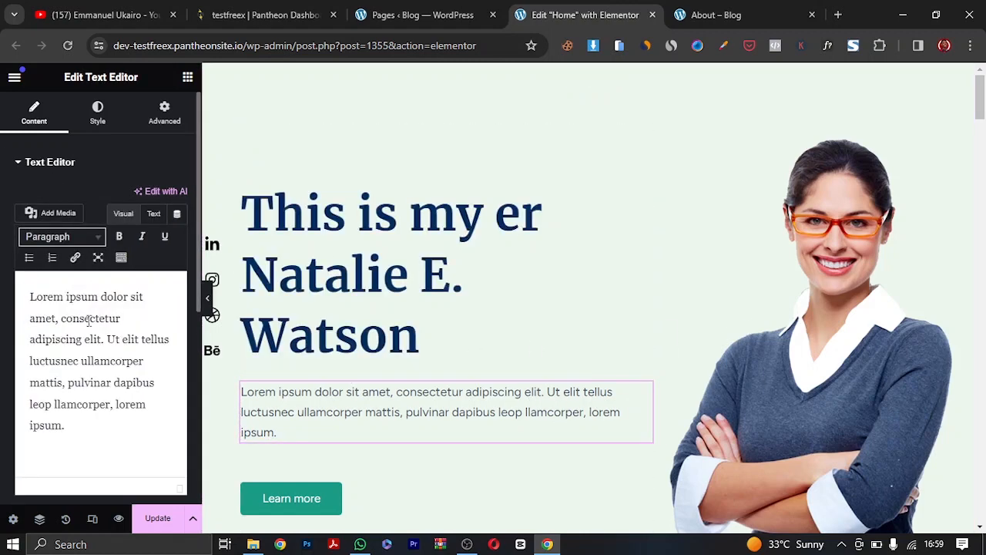
{"action": "left_click_drag", "start_coordinate": [88, 425], "coordinate": [2, 266]}
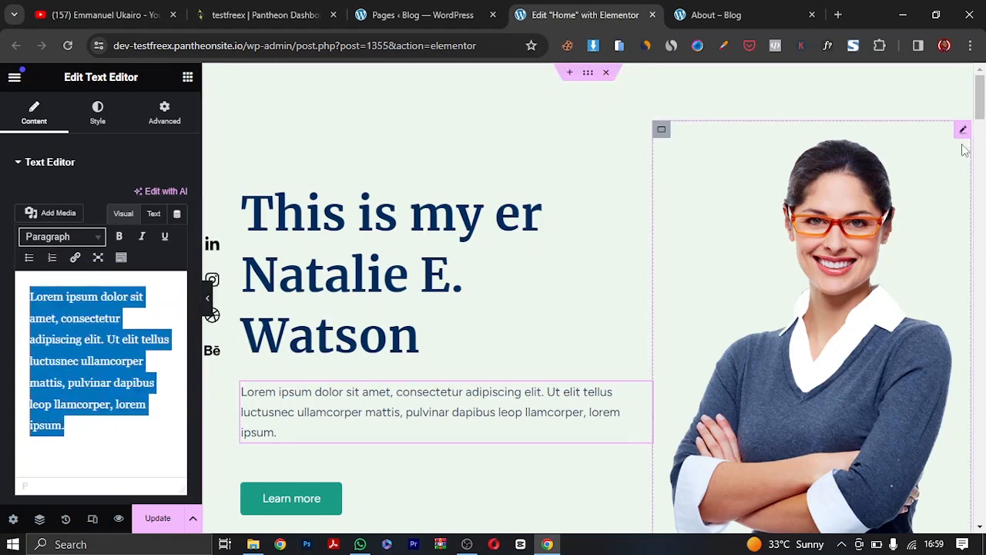
{"action": "left_click", "coordinate": [962, 136]}
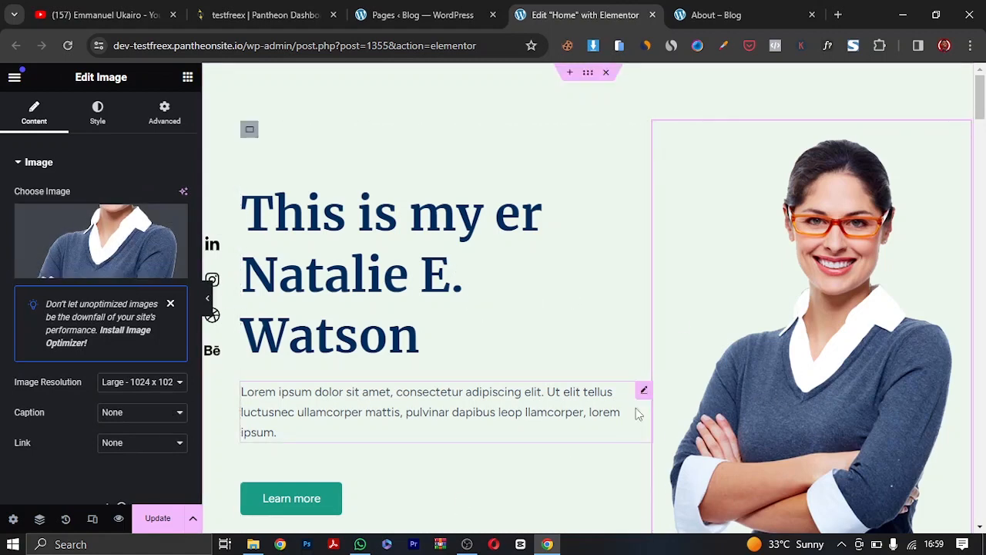
Step: Open the About Me heading for editing, select its title text, and look over the sections down to the services
{"action": "scroll", "coordinate": [634, 401], "scroll_direction": "down", "scroll_amount": 5}
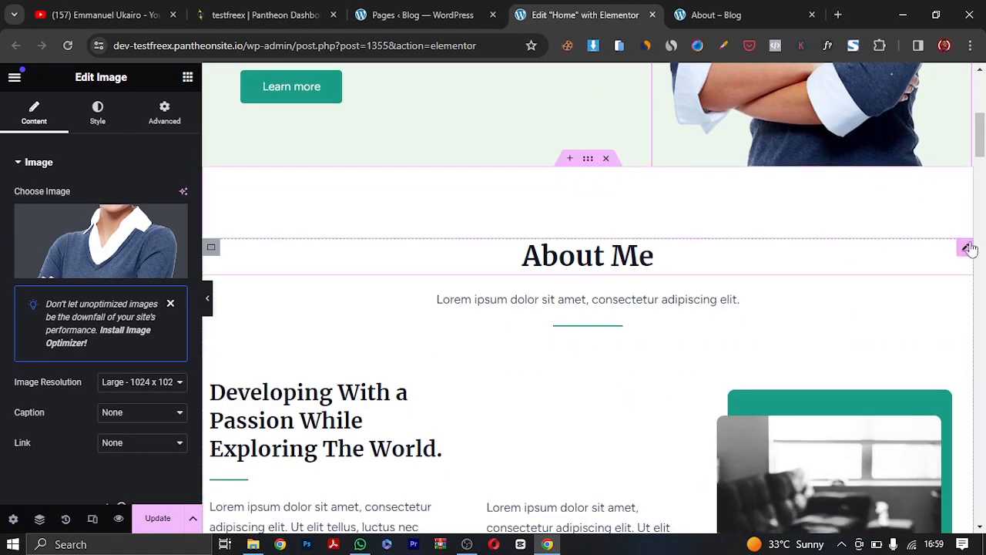
{"action": "left_click", "coordinate": [968, 247]}
{"action": "left_click", "coordinate": [44, 216]}
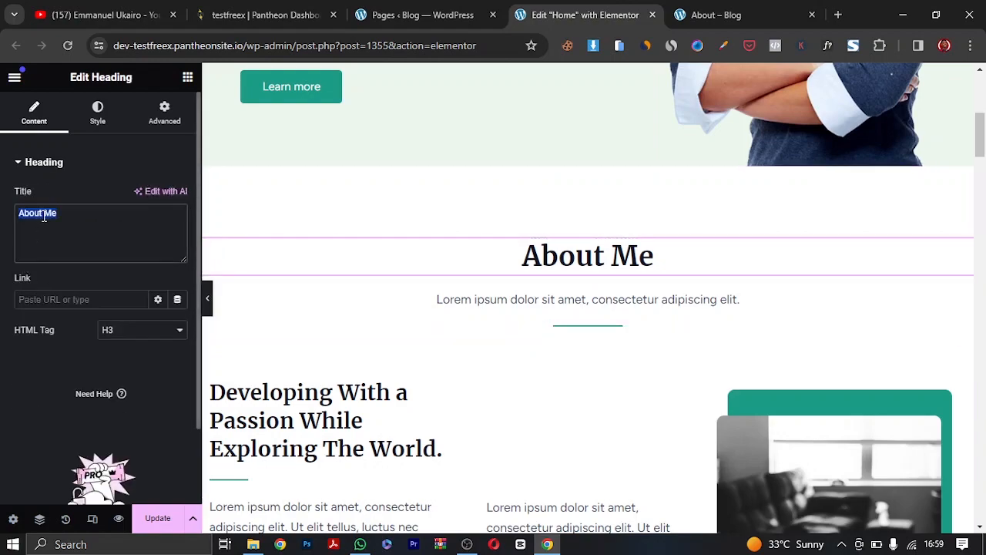
{"action": "scroll", "coordinate": [583, 381], "scroll_direction": "up", "scroll_amount": 5}
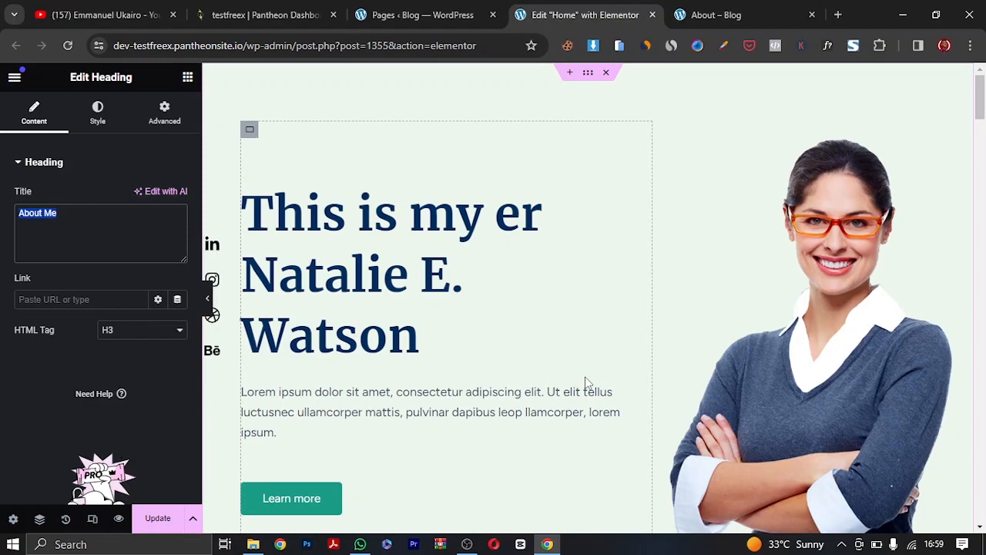
{"action": "left_click_drag", "start_coordinate": [984, 106], "coordinate": [985, 206]}
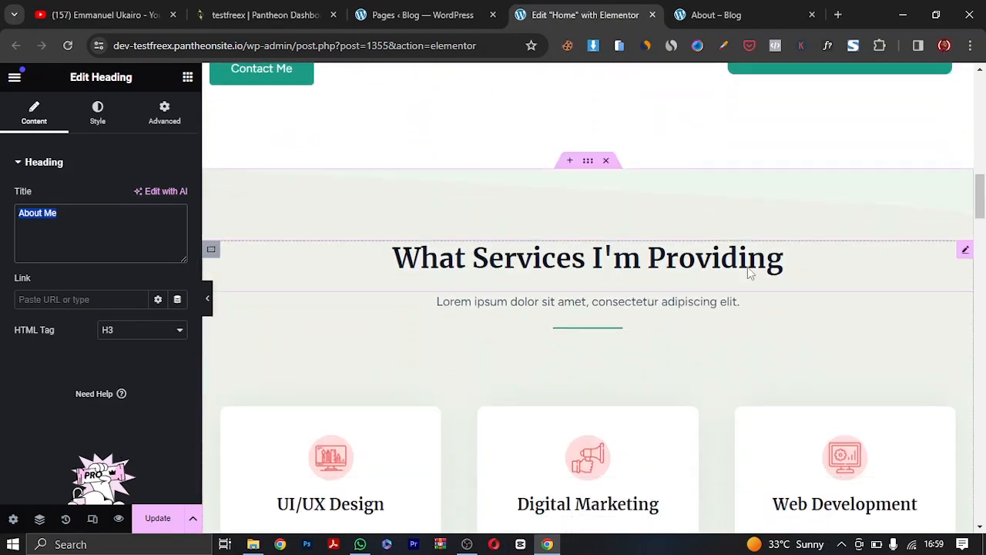